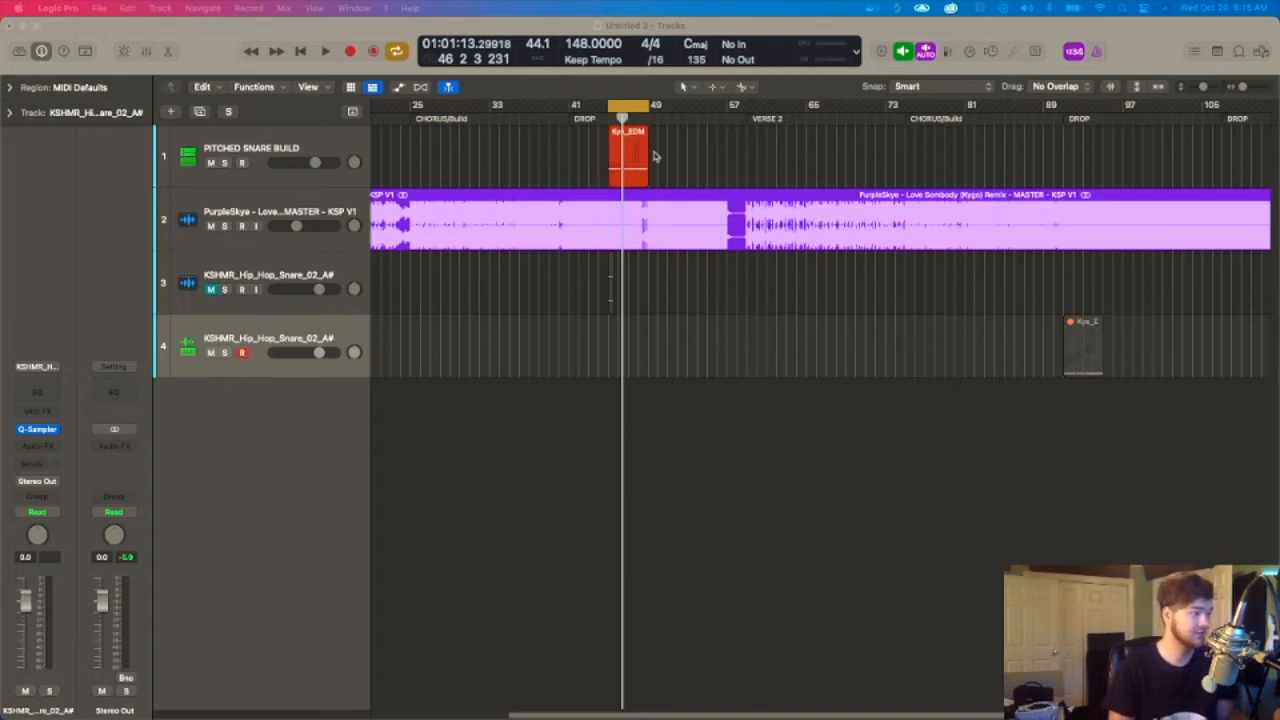
Play back the pitched snare build together with the song over bars 45 to 49
{"action": "left_click", "coordinate": [690, 290]}
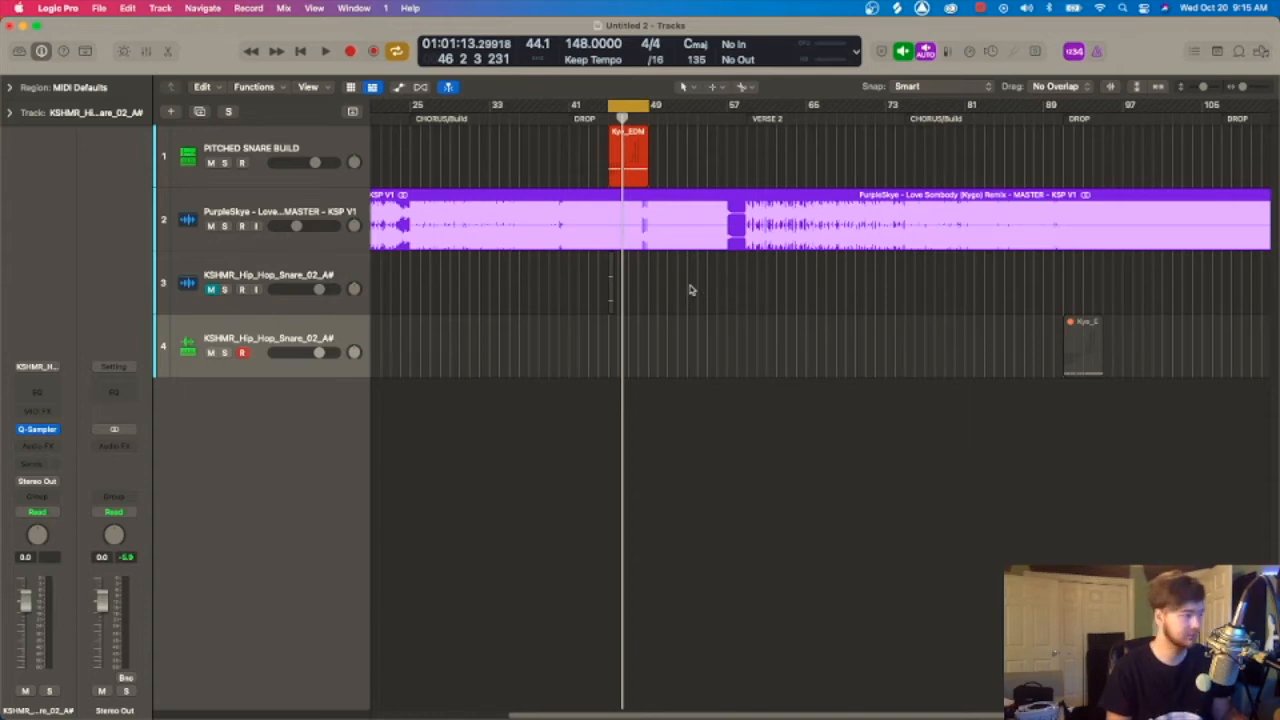
{"action": "key", "text": "space"}
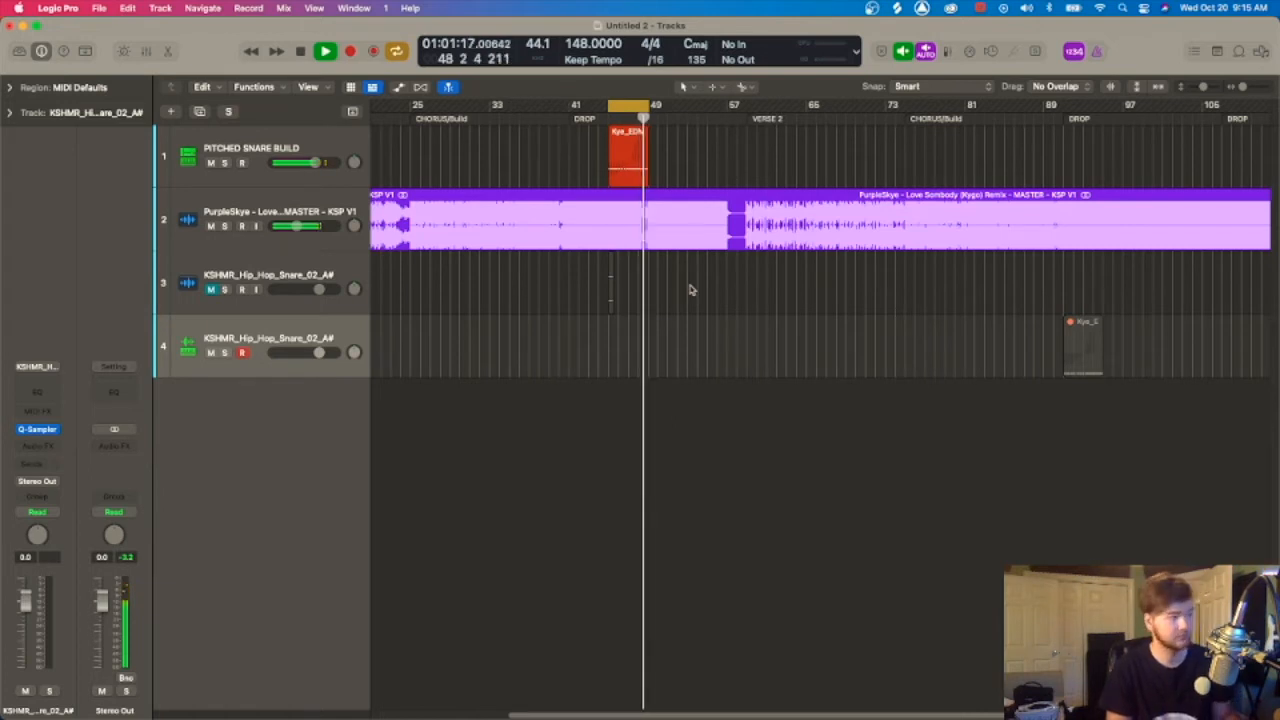
{"action": "key", "text": "space"}
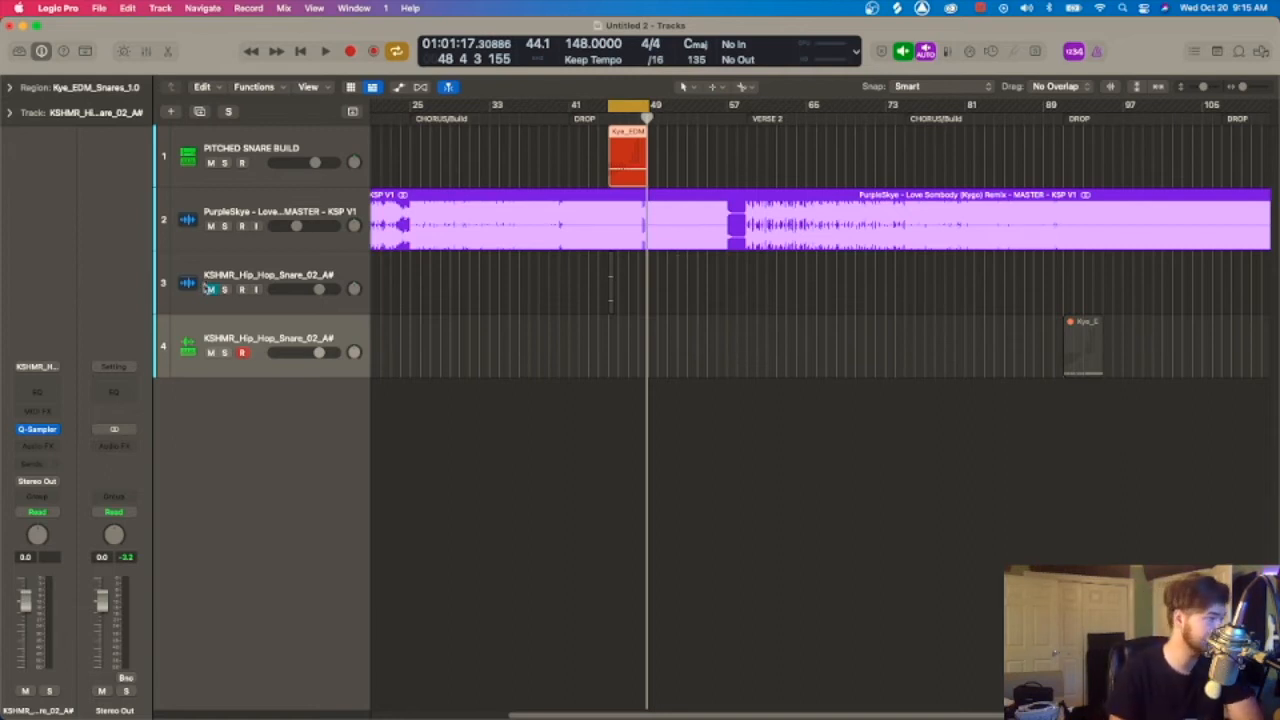
Mute the PITCHED SNARE BUILD track and audition the KSHMR_Hip_Hop_Snare_02_A# audio track in solo, leaving the audio track muted
{"action": "left_click", "coordinate": [210, 162]}
{"action": "left_click", "coordinate": [210, 289]}
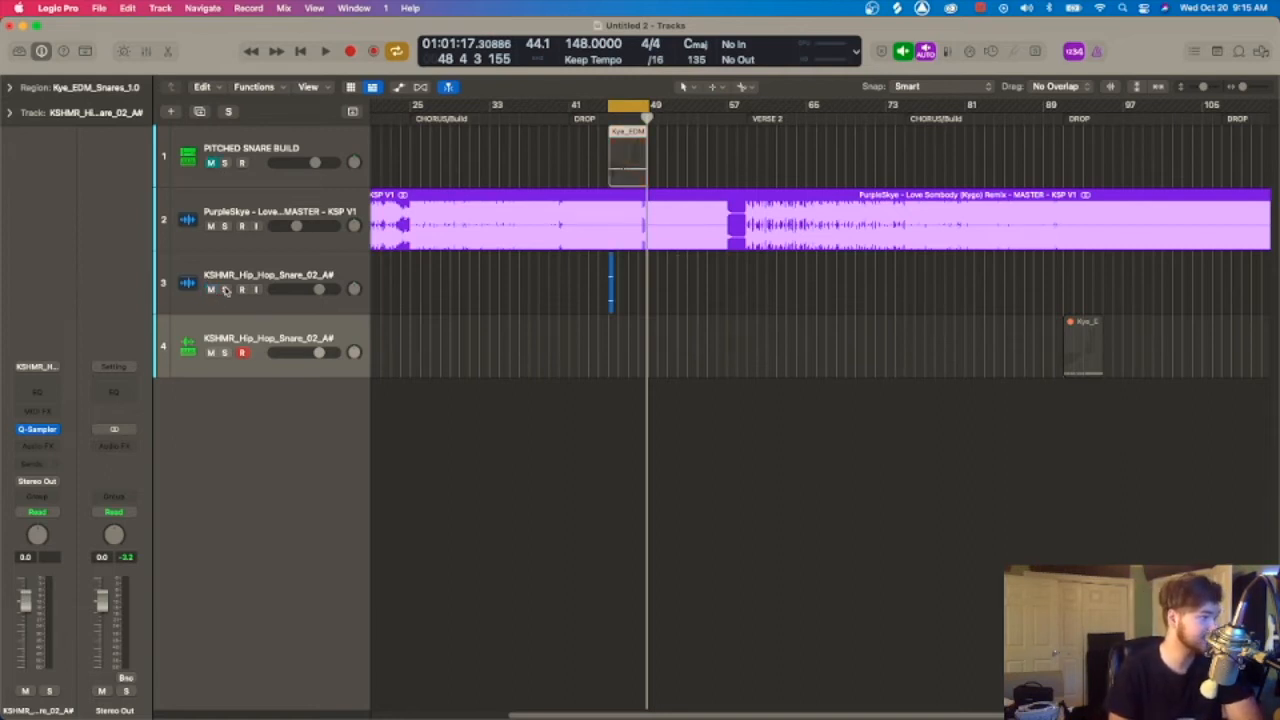
{"action": "left_click", "coordinate": [224, 289]}
{"action": "key", "text": "space"}
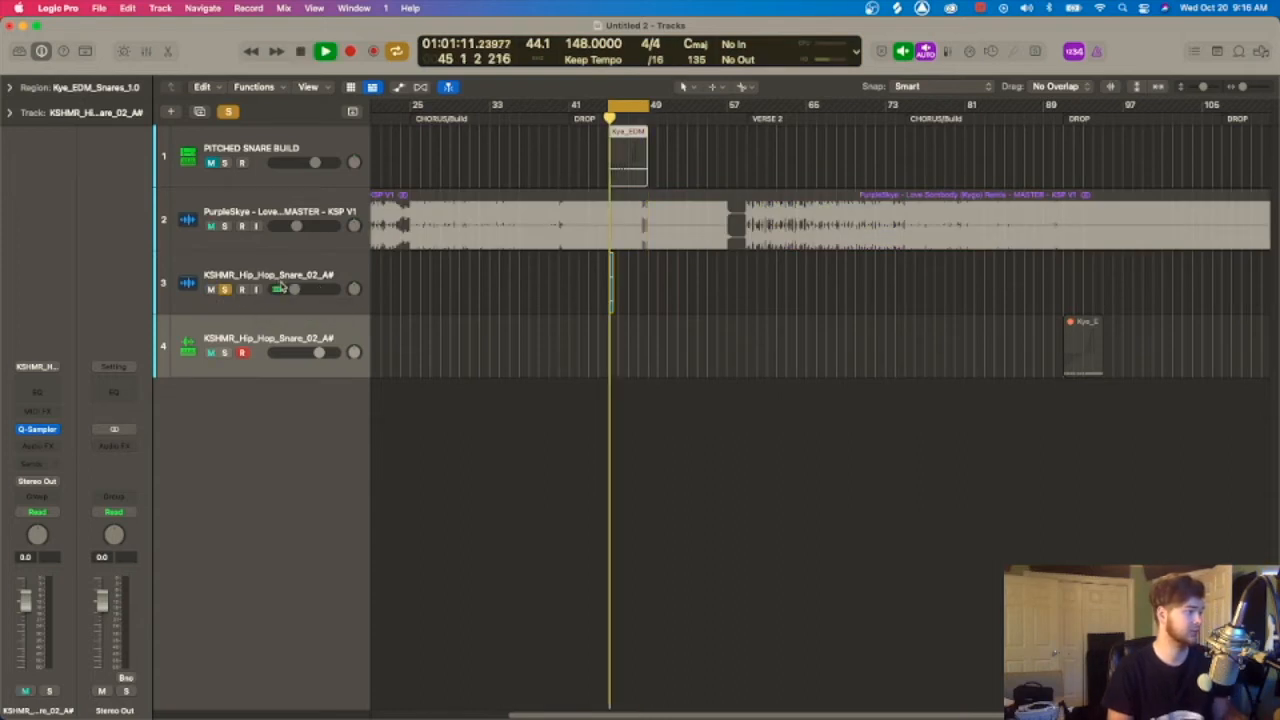
{"action": "left_click", "coordinate": [224, 289]}
{"action": "key", "text": "space"}
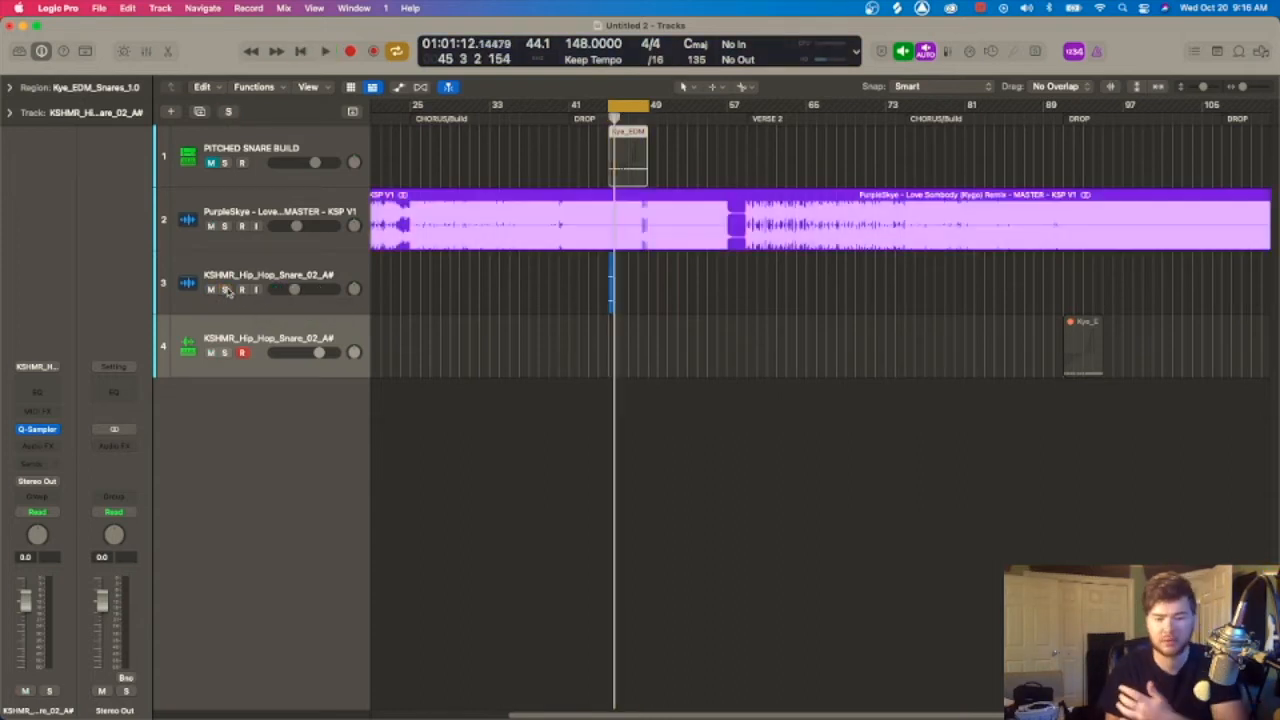
{"action": "left_click", "coordinate": [210, 289]}
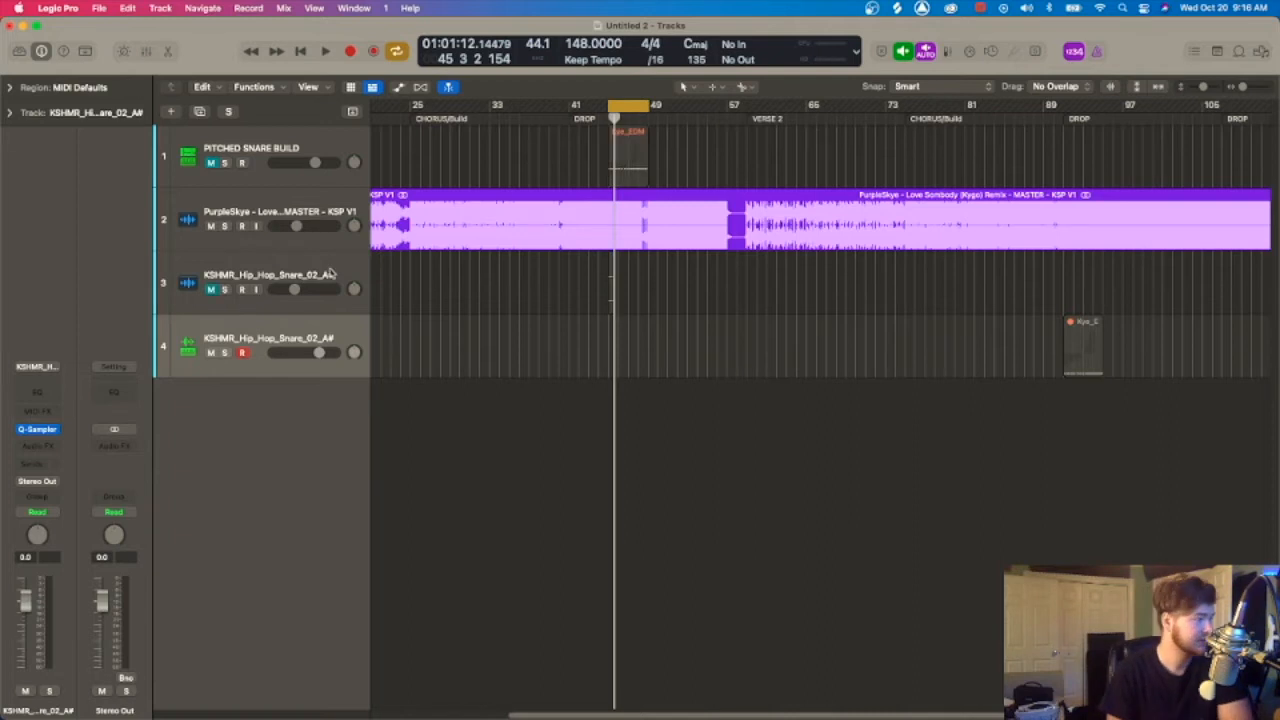
Unmute the snare audio track and create a new Quick Sampler (Original) instrument track from its region
{"action": "left_click", "coordinate": [352, 265]}
{"action": "left_click", "coordinate": [420, 285]}
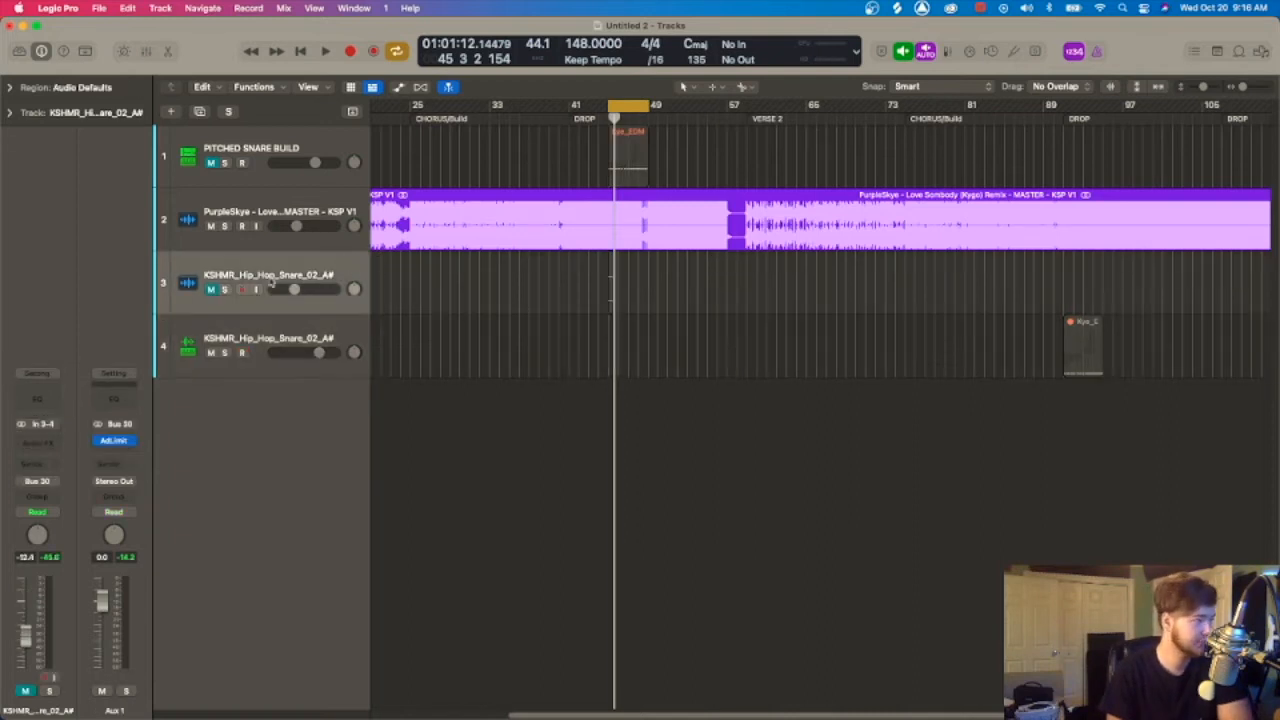
{"action": "left_click", "coordinate": [210, 289]}
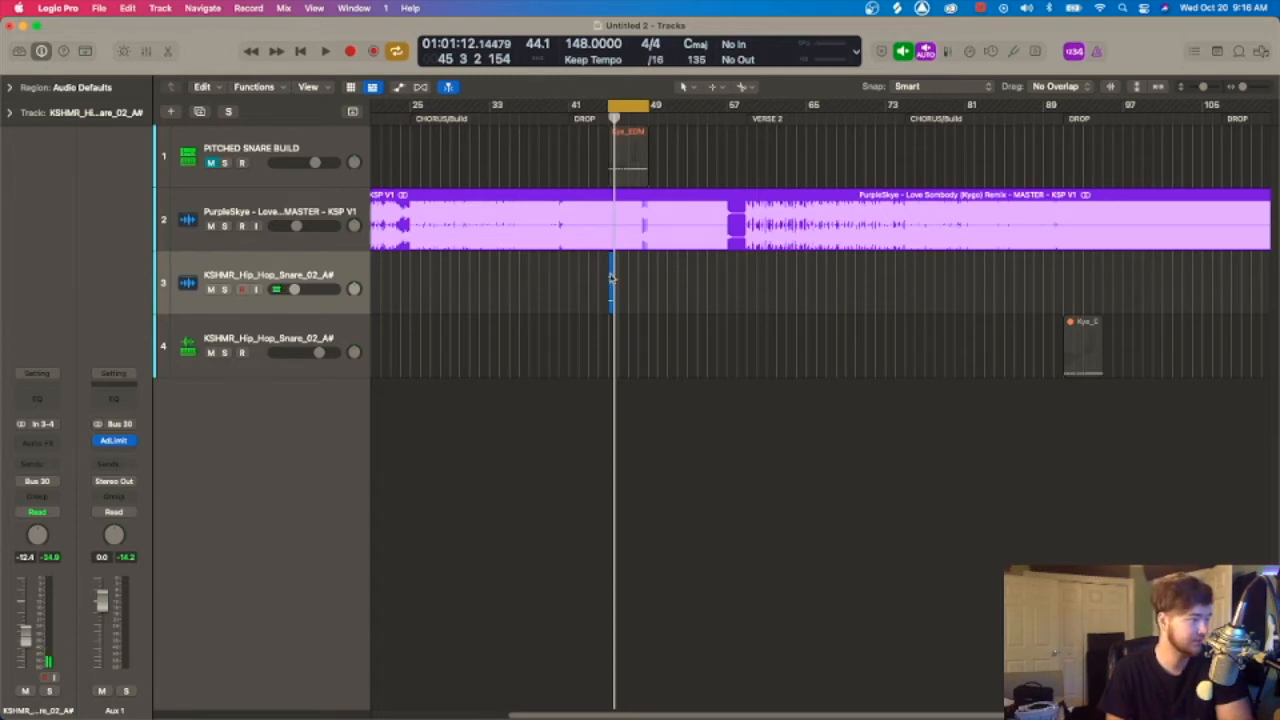
{"action": "left_click_drag", "start_coordinate": [611, 278], "coordinate": [345, 465]}
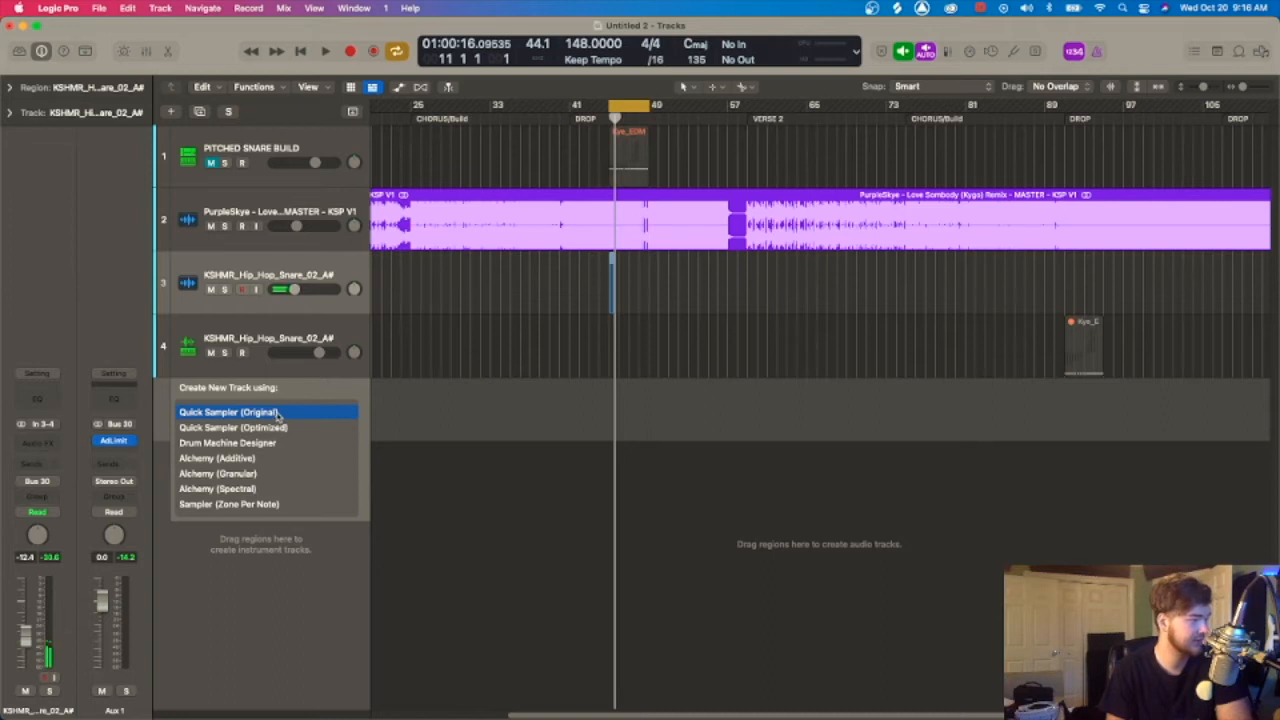
{"action": "left_click_drag", "start_coordinate": [278, 416], "coordinate": [278, 416]}
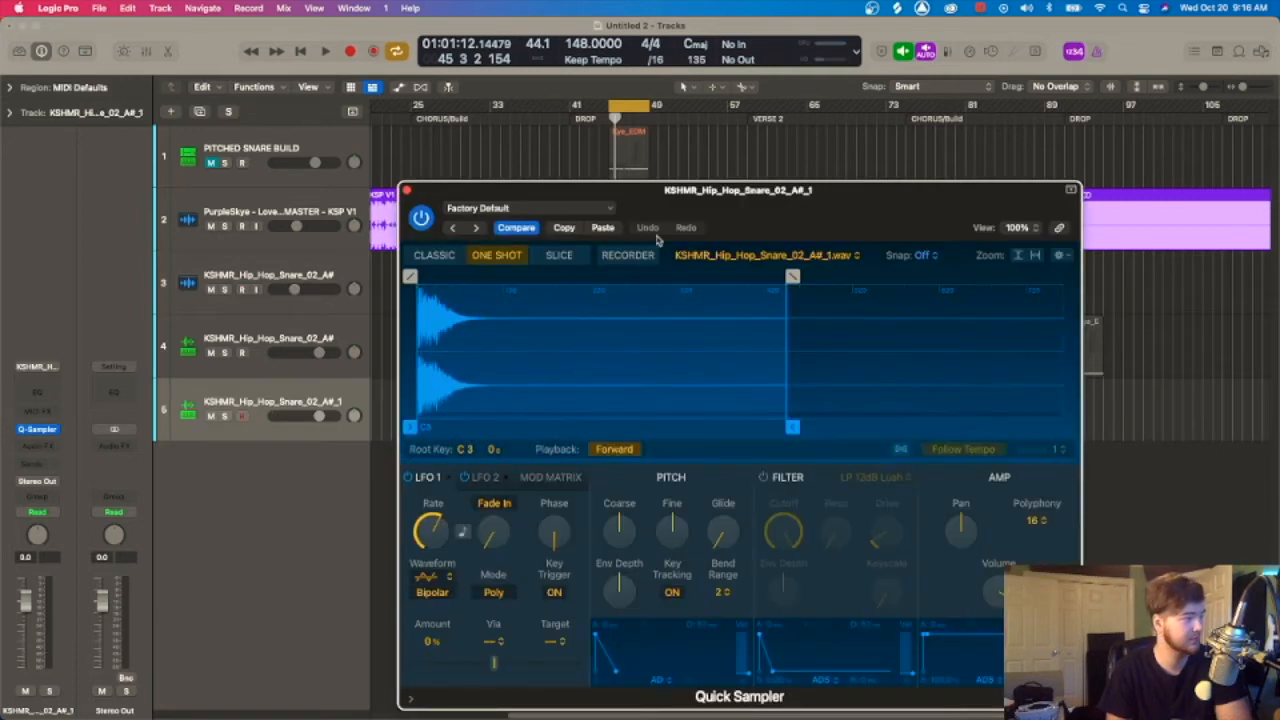
Set the amp volume in Quick Sampler to -3 dB
{"action": "left_click_drag", "start_coordinate": [695, 199], "coordinate": [681, 173]}
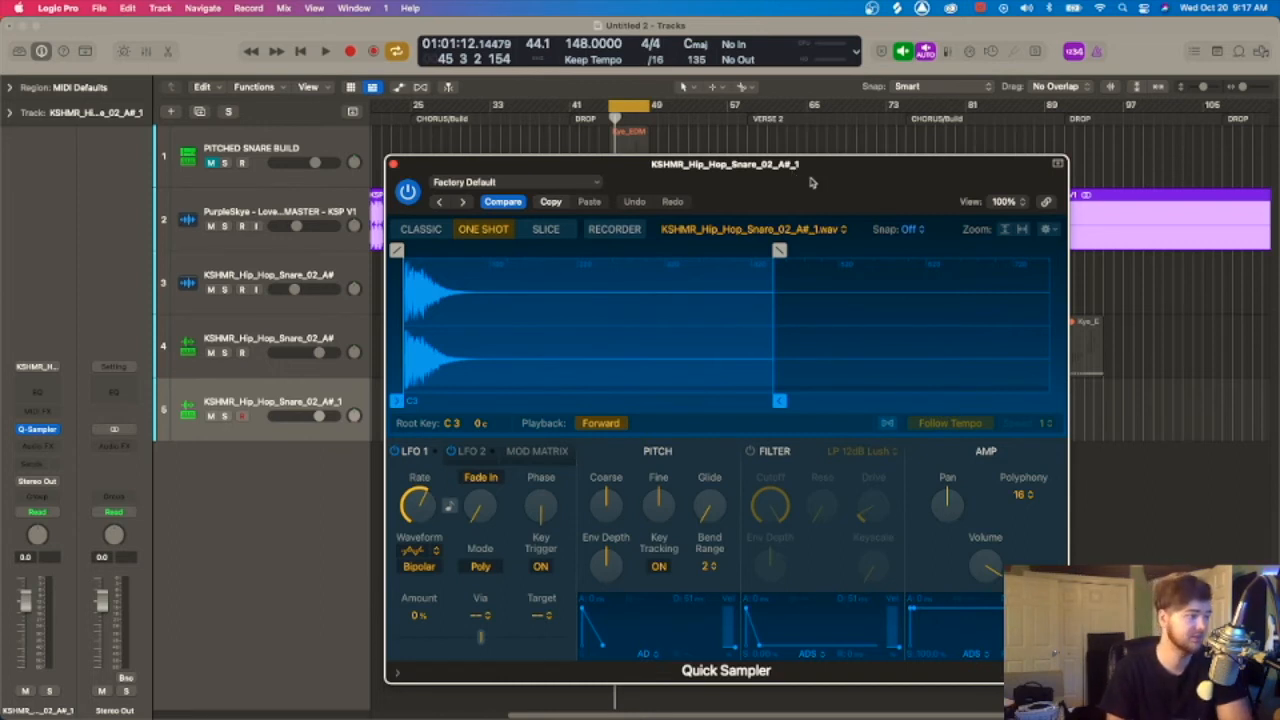
{"action": "left_click_drag", "start_coordinate": [812, 180], "coordinate": [797, 159]}
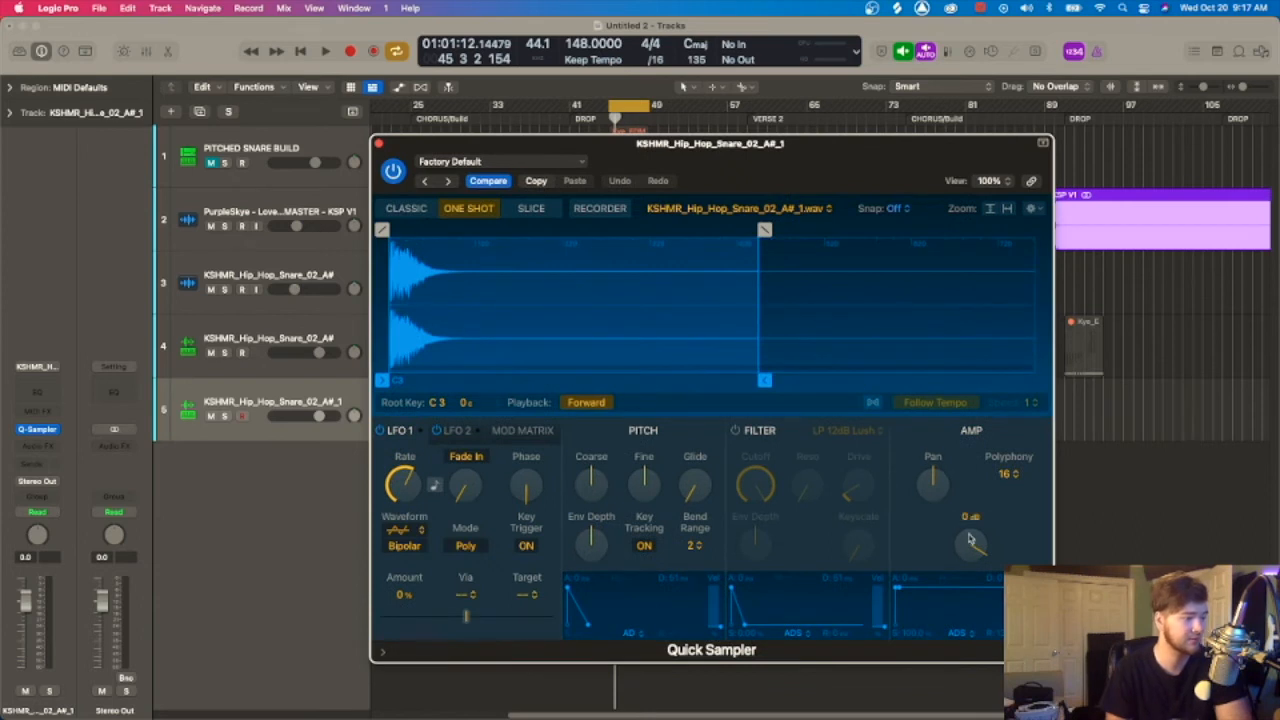
{"action": "left_click_drag", "start_coordinate": [970, 543], "coordinate": [976, 549]}
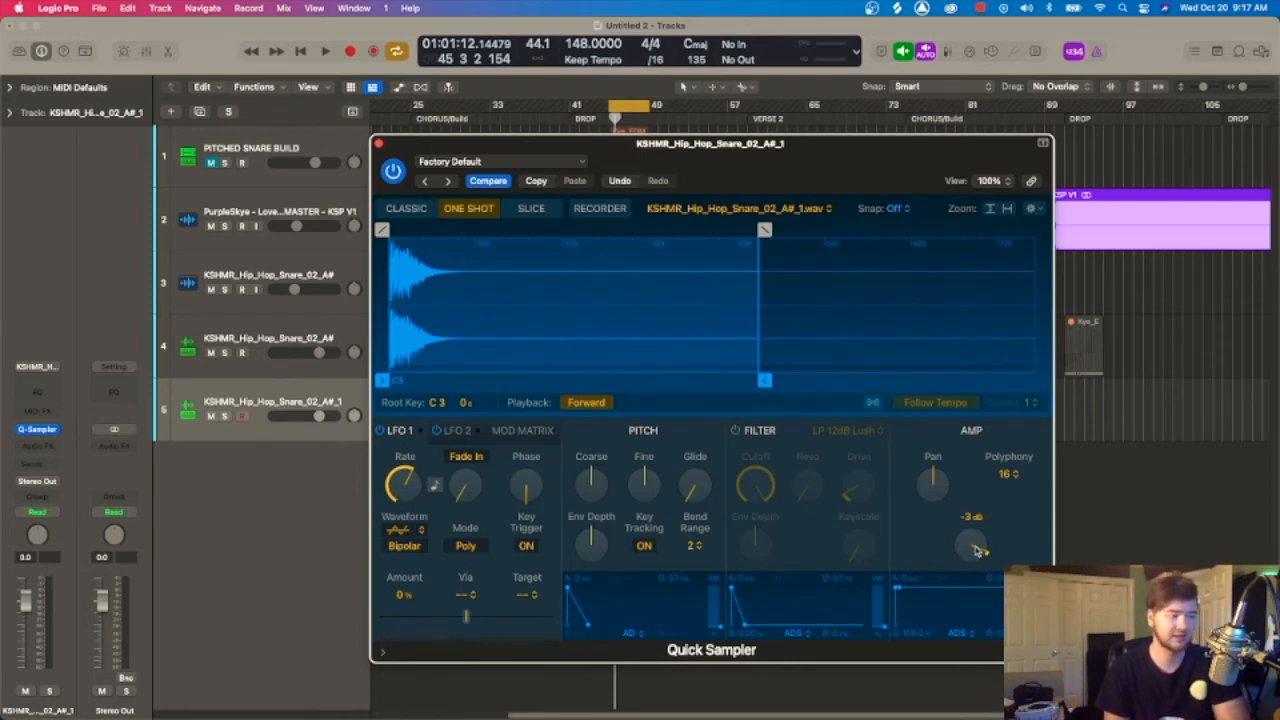
Set the sampler's pitch bend range to 12 and close the Quick Sampler window
{"action": "left_click_drag", "start_coordinate": [909, 165], "coordinate": [879, 158]}
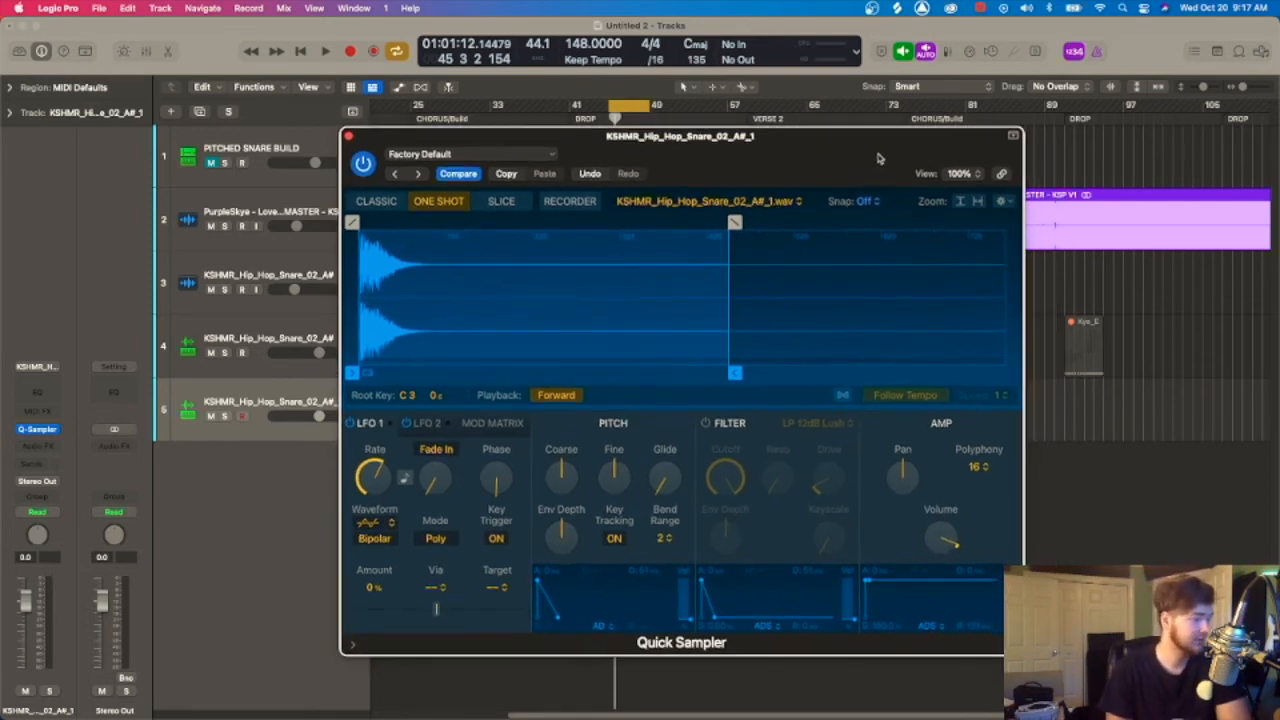
{"action": "left_click", "coordinate": [664, 539]}
{"action": "left_click", "coordinate": [667, 689]}
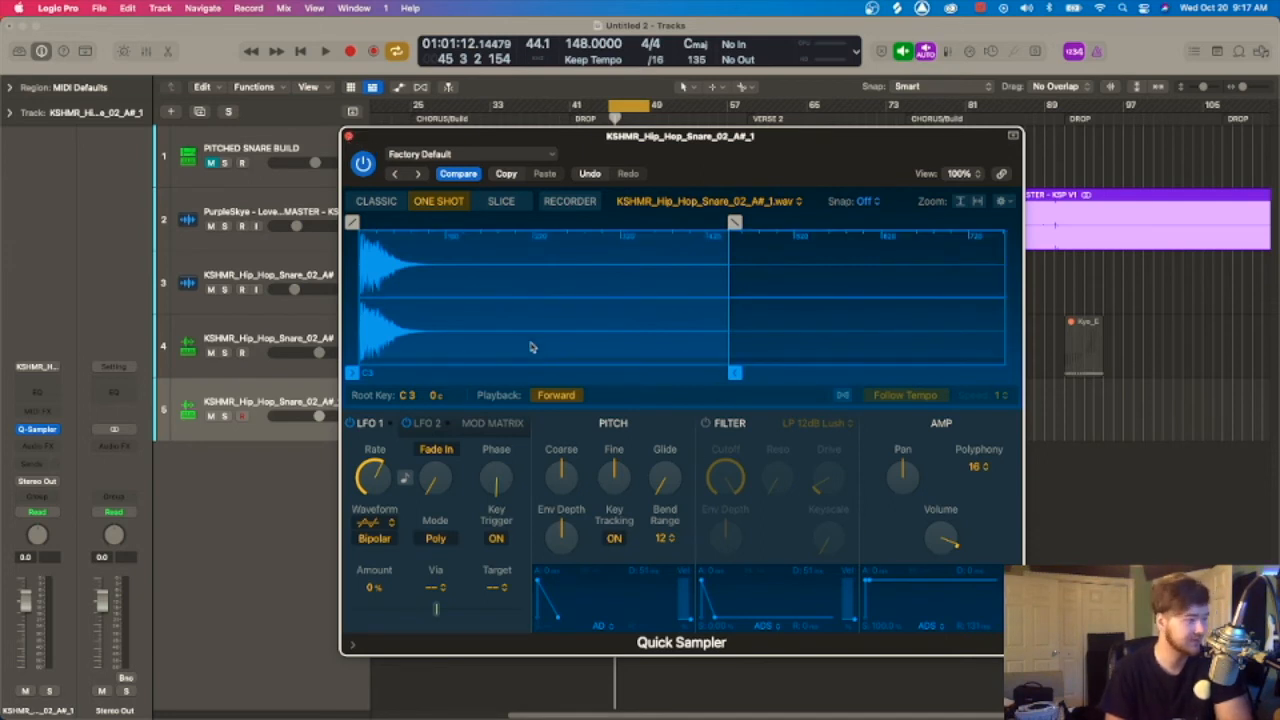
{"action": "mouse_move", "coordinate": [925, 537]}
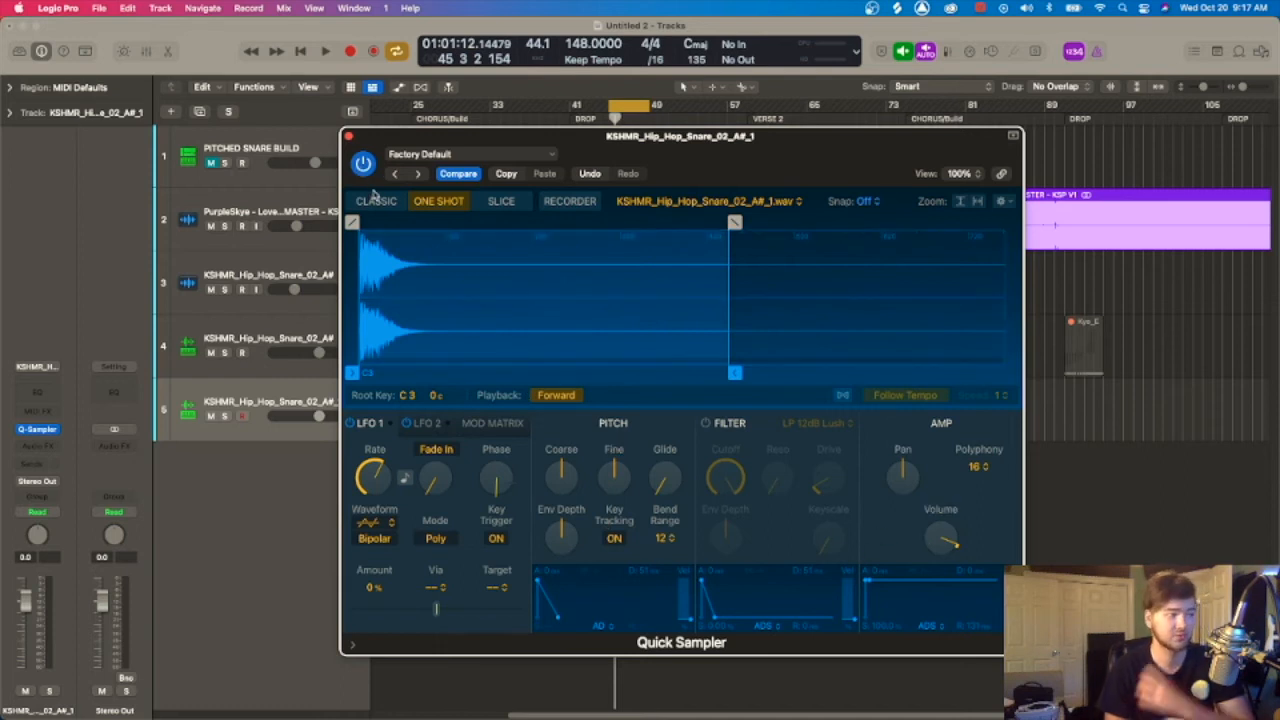
{"action": "key", "text": "super+w"}
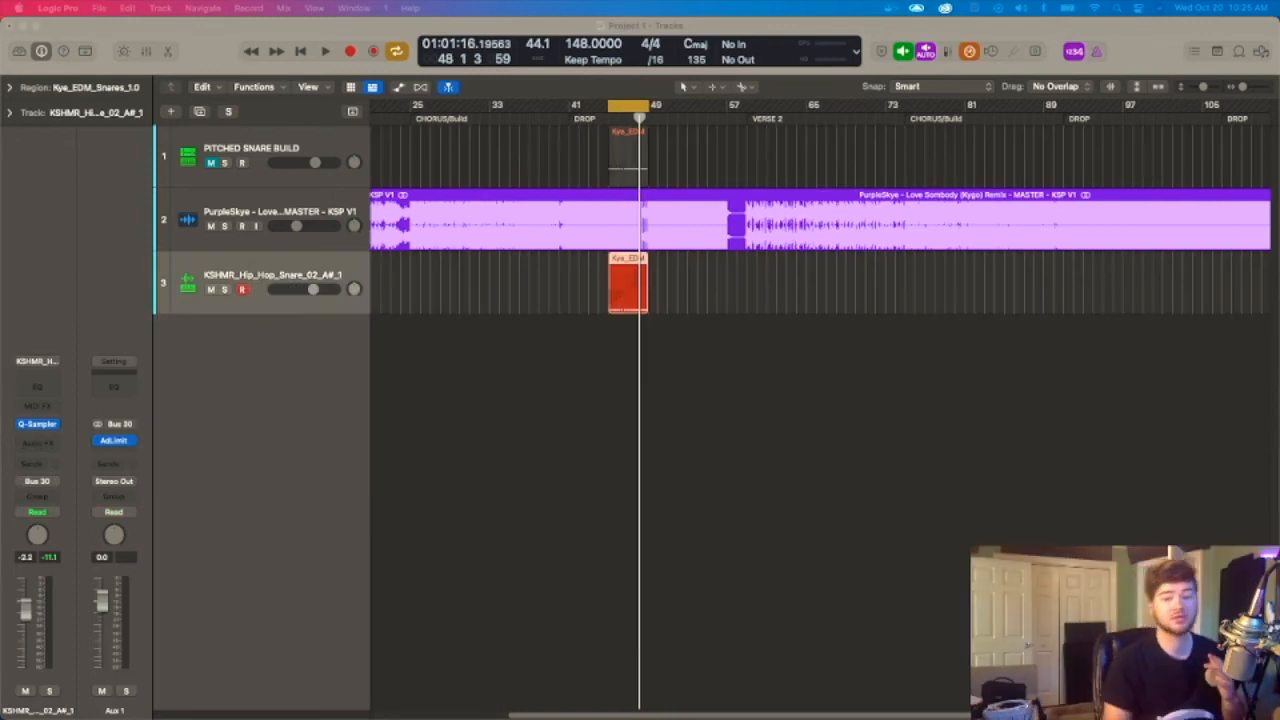
Open the Kye_EDM_Snares region on track 3 in the Piano Roll and audition its first four notes one by one
{"action": "left_click", "coordinate": [634, 300]}
{"action": "double_click", "coordinate": [634, 300]}
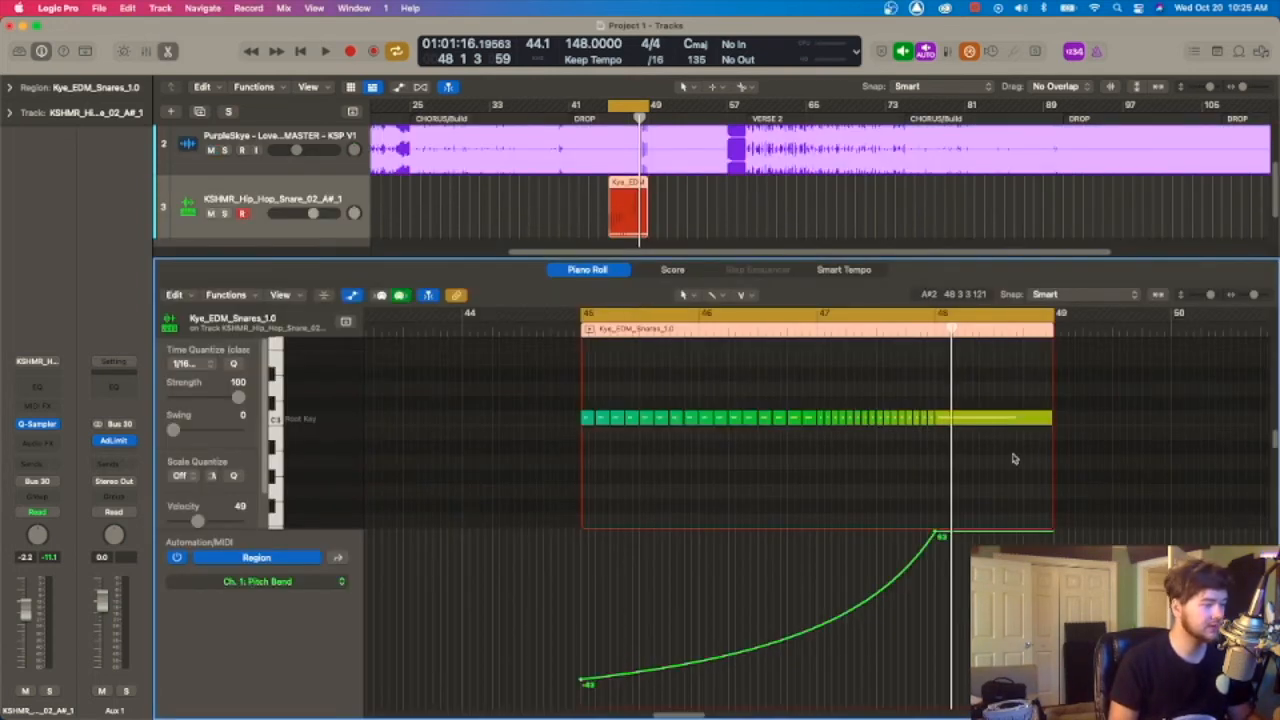
{"action": "left_click", "coordinate": [589, 421]}
{"action": "left_click", "coordinate": [603, 420]}
{"action": "left_click", "coordinate": [618, 420]}
{"action": "left_click", "coordinate": [632, 420]}
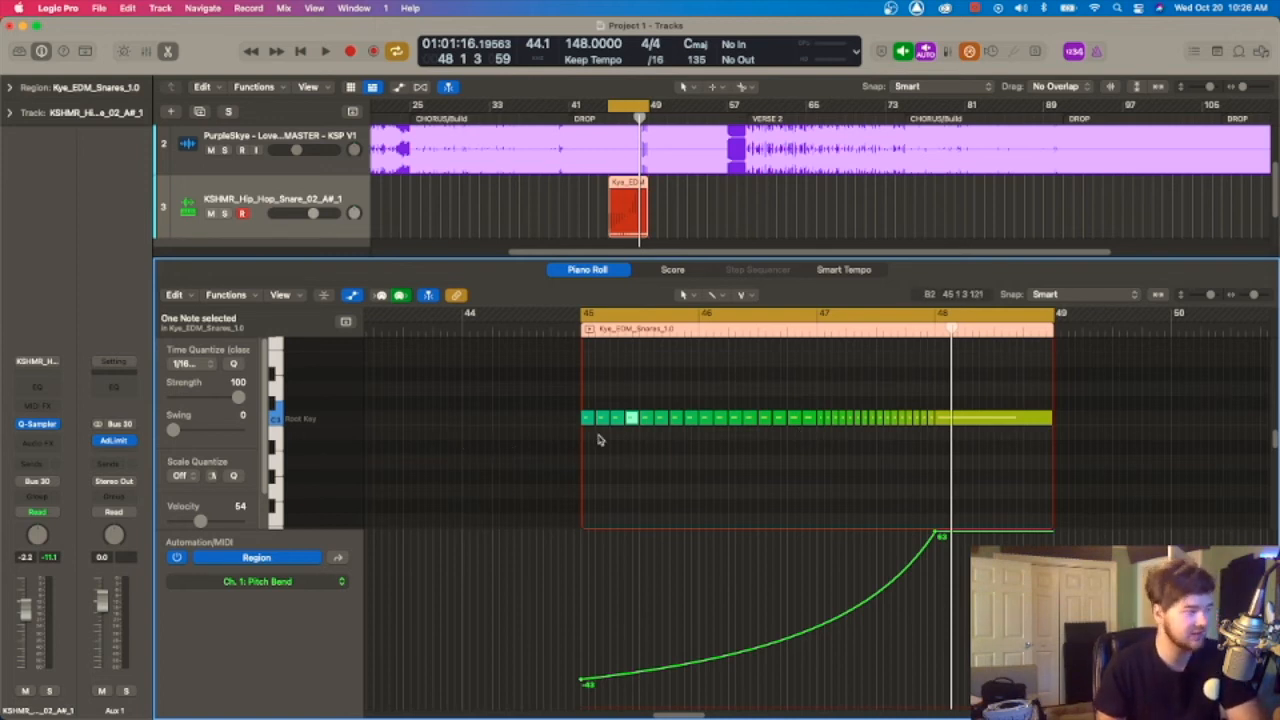
Show the Ch. 1: Note Velocity lane in the Piano Roll's region automation area
{"action": "left_click", "coordinate": [305, 581]}
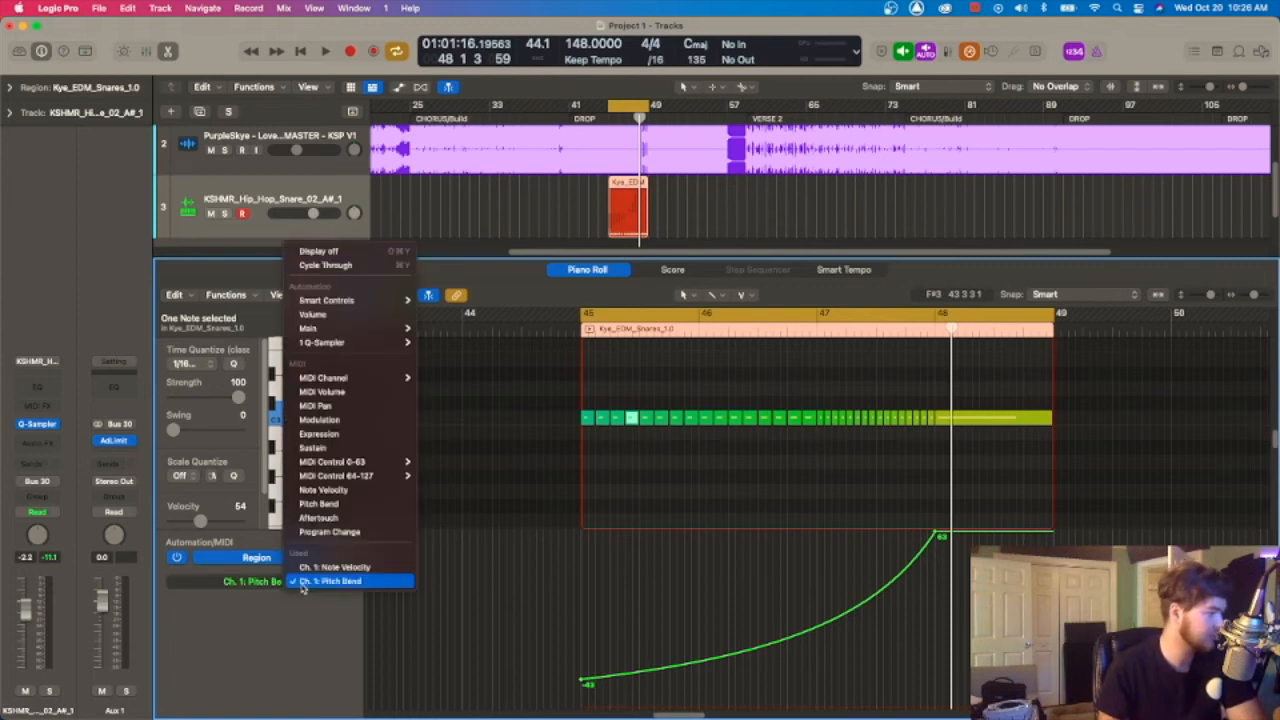
{"action": "left_click", "coordinate": [330, 564]}
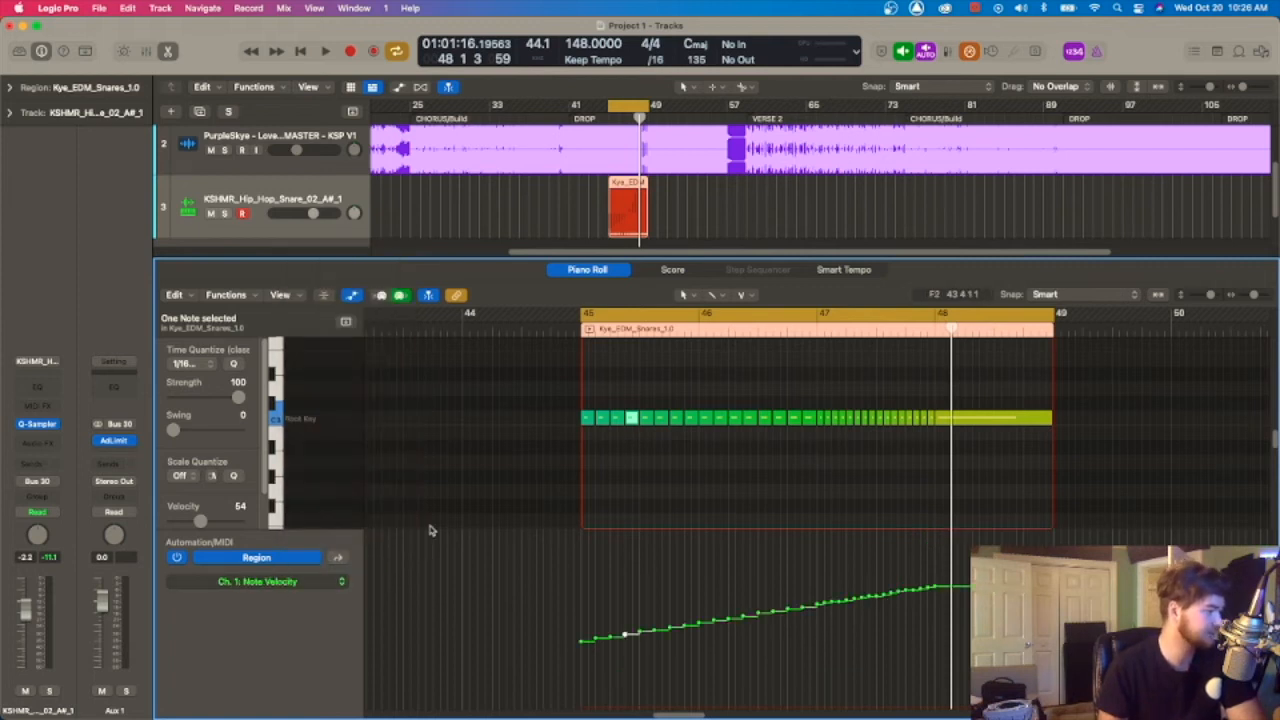
{"action": "left_click", "coordinate": [353, 295]}
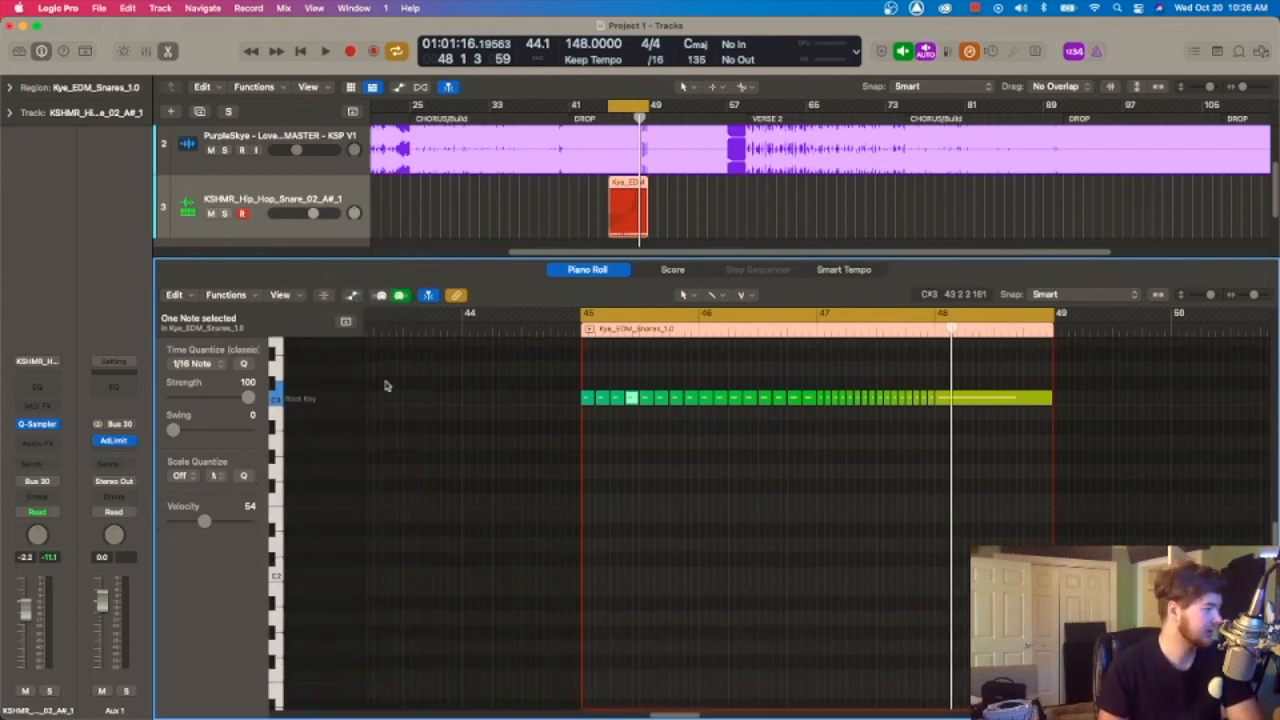
{"action": "left_click", "coordinate": [353, 296]}
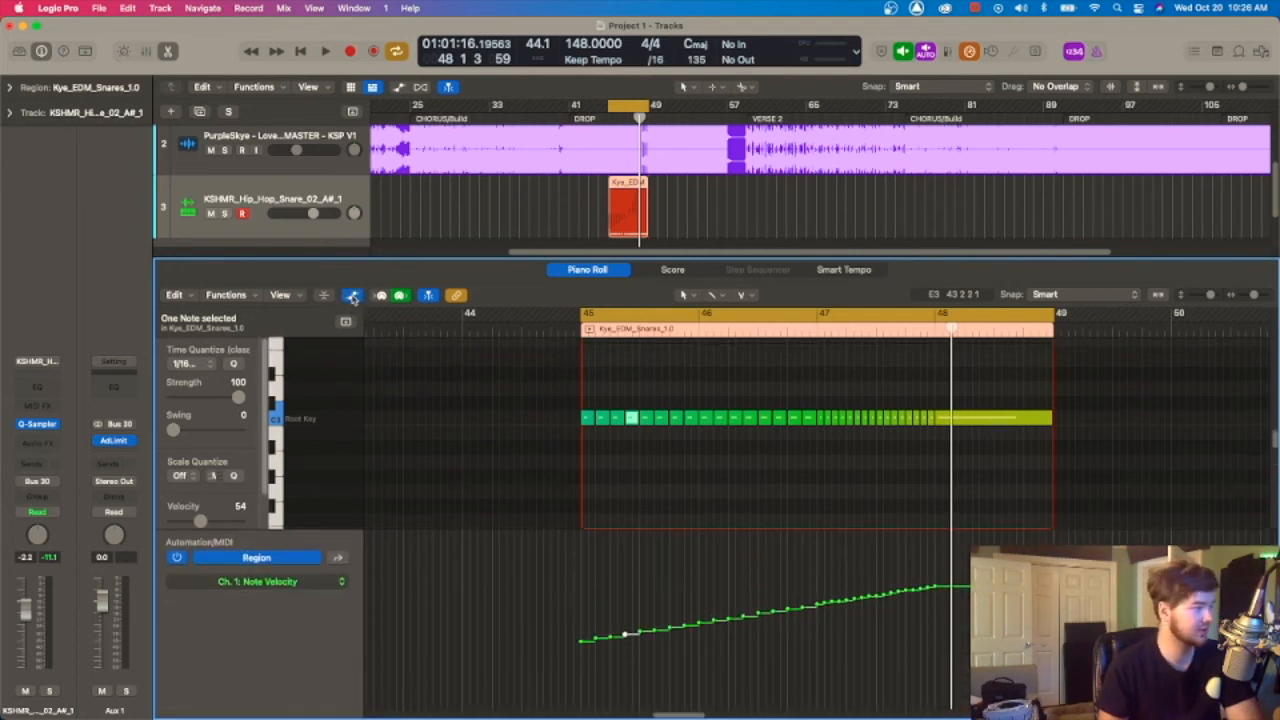
{"action": "left_click", "coordinate": [306, 582]}
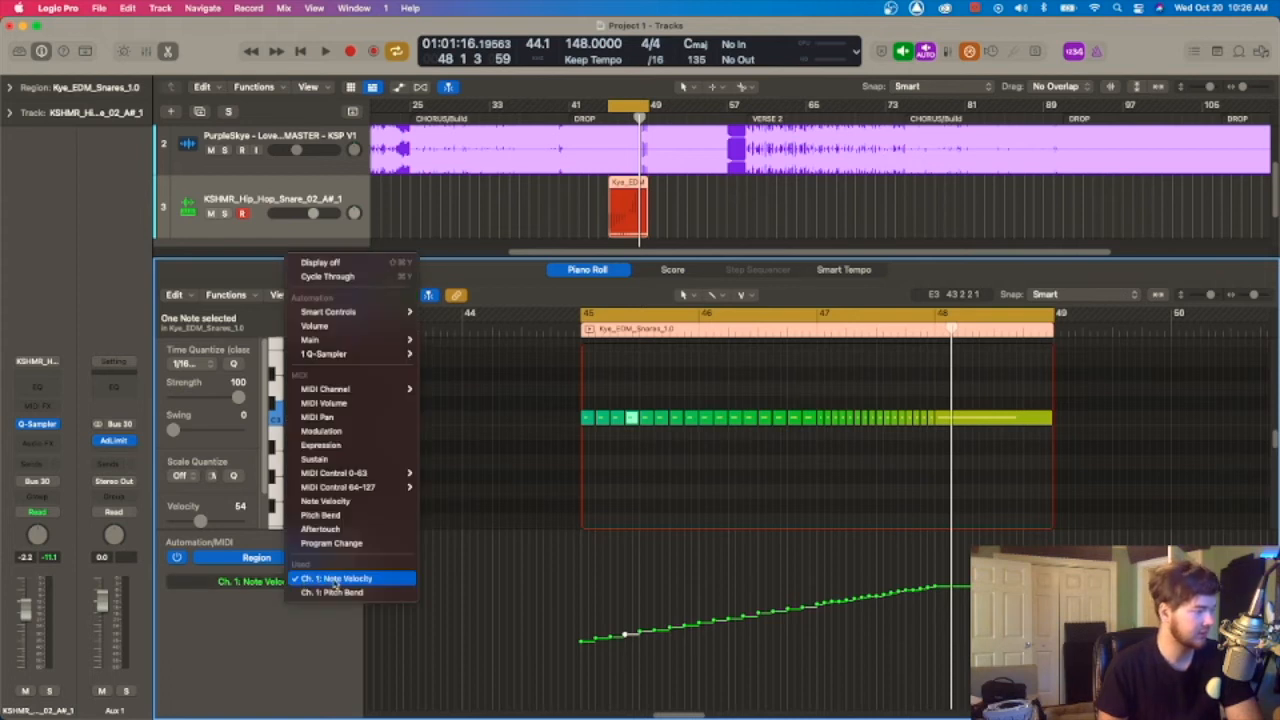
{"action": "left_click", "coordinate": [345, 580]}
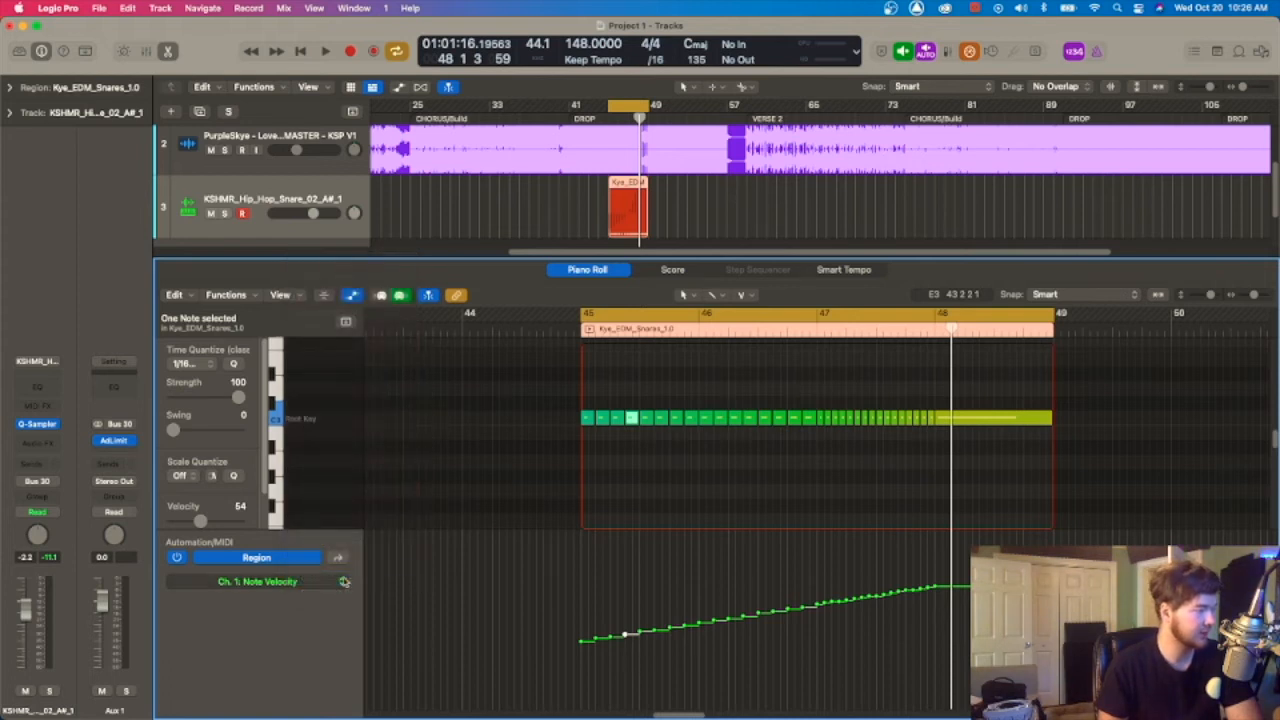
{"action": "left_click", "coordinate": [290, 581]}
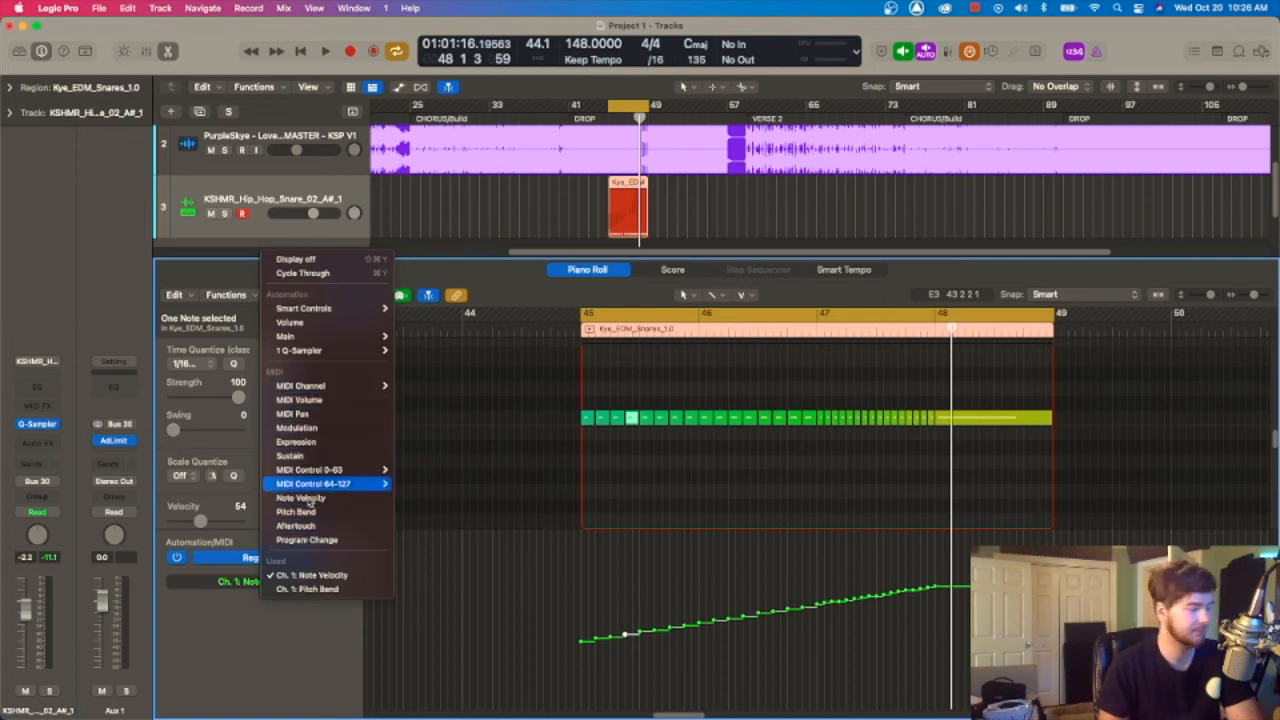
{"action": "left_click", "coordinate": [316, 577]}
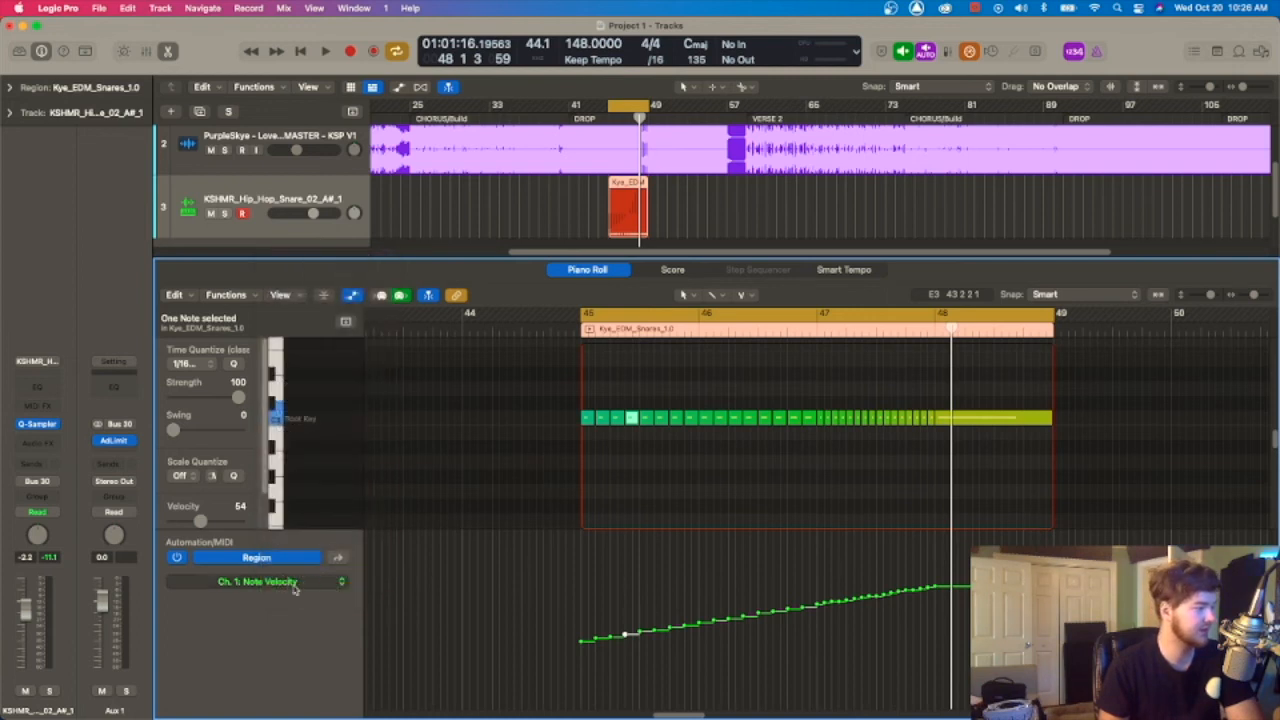
Redraw the note velocities as a gently rising ramp across the whole snare roll, starting at 62
{"action": "left_click_drag", "start_coordinate": [548, 655], "coordinate": [953, 579]}
{"action": "left_click_drag", "start_coordinate": [548, 626], "coordinate": [955, 577]}
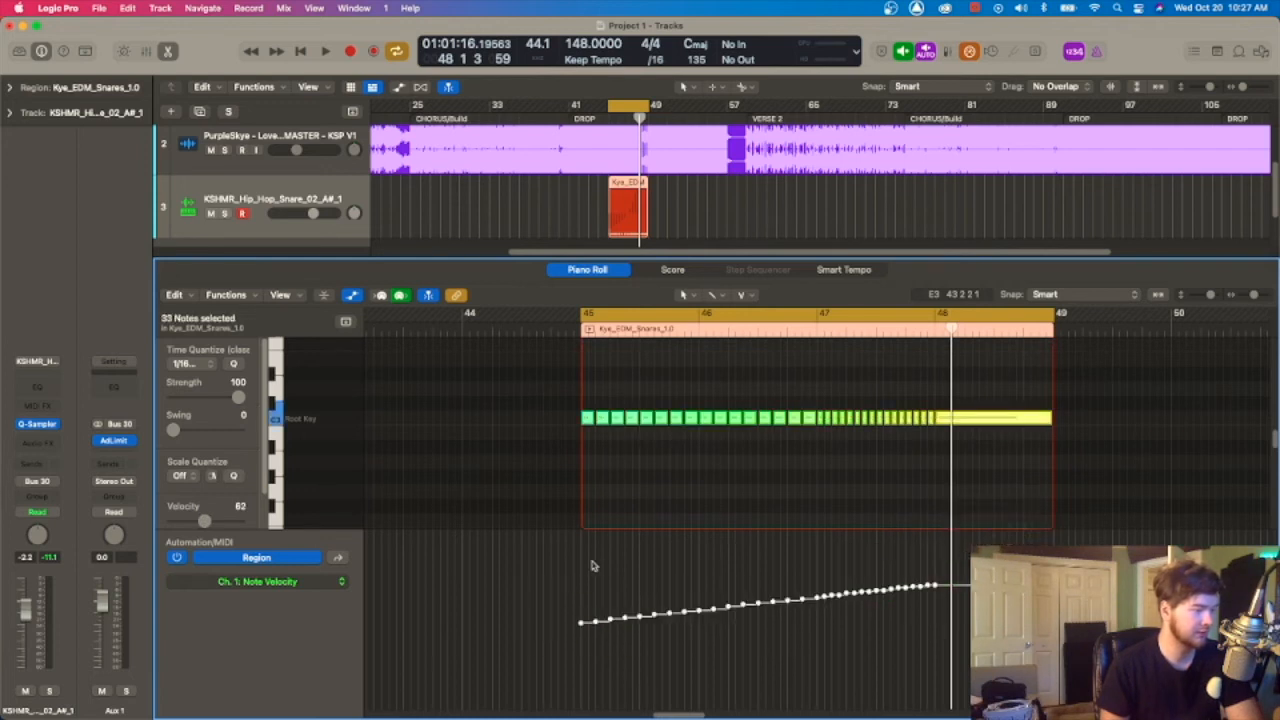
{"action": "left_click", "coordinate": [942, 647]}
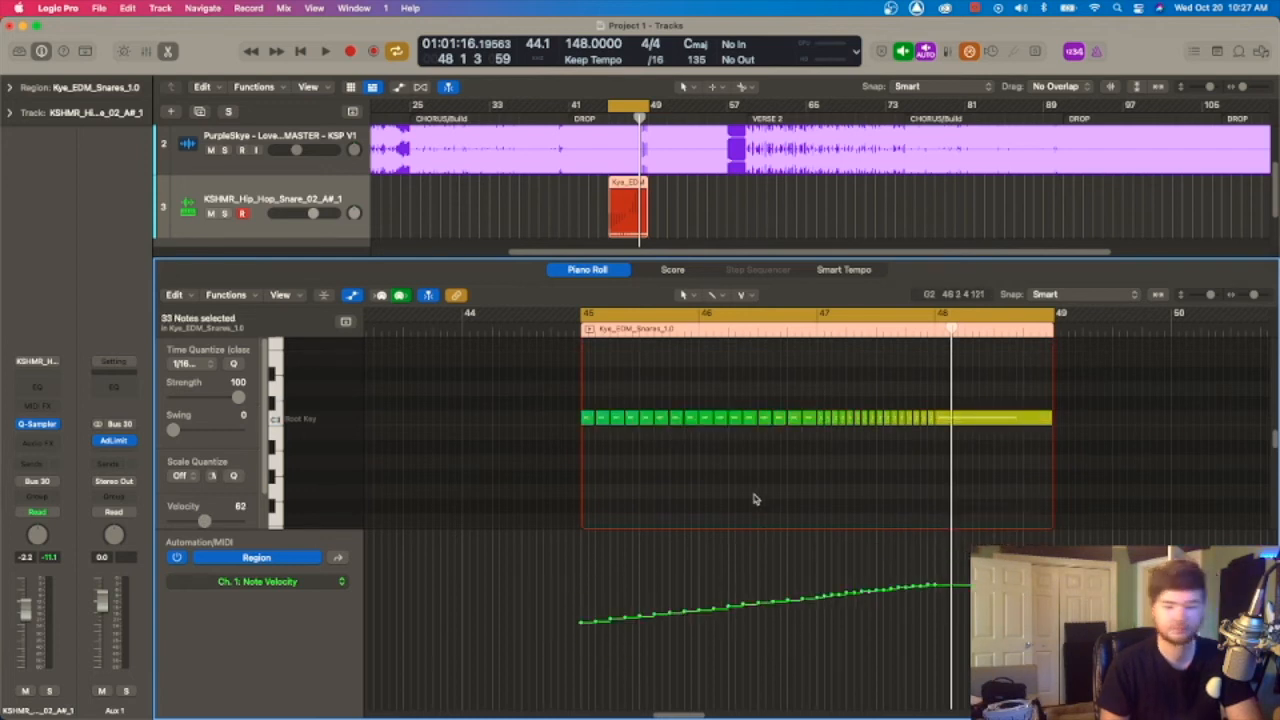
Switch the automation lane to Ch. 1: Pitch Bend and play the snare sampler track in solo
{"action": "left_click", "coordinate": [259, 588]}
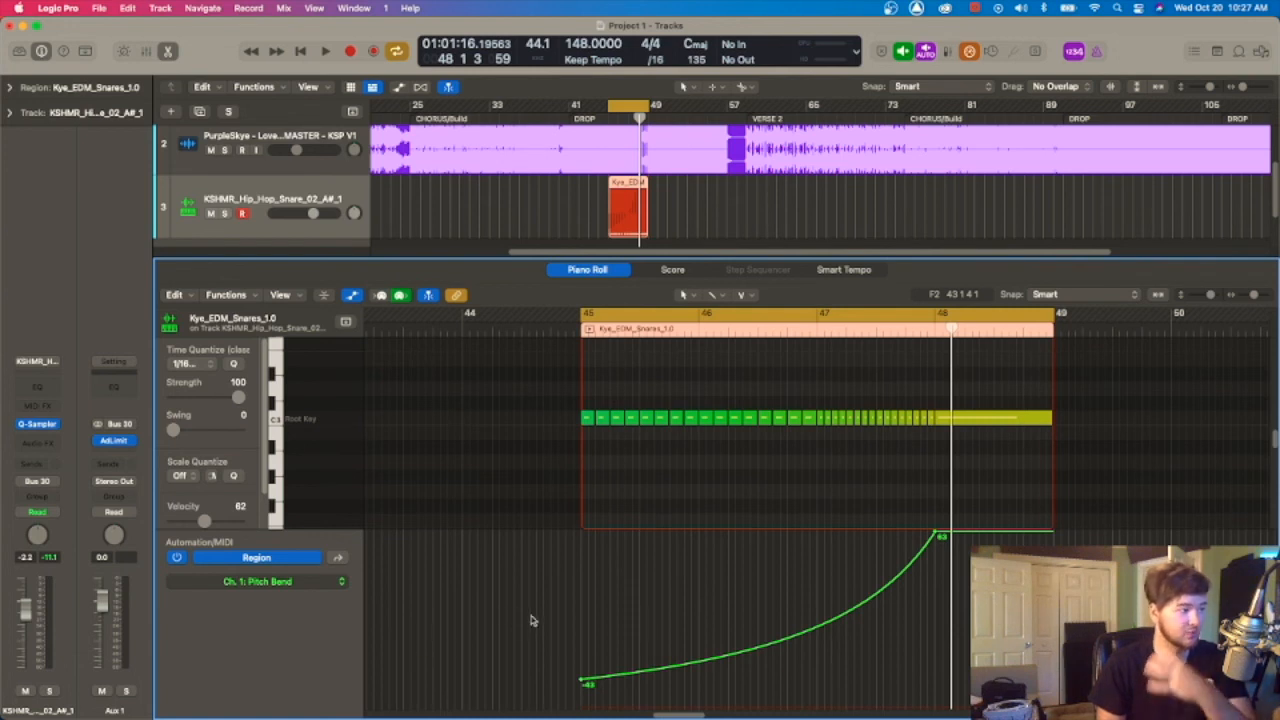
{"action": "left_click", "coordinate": [226, 213]}
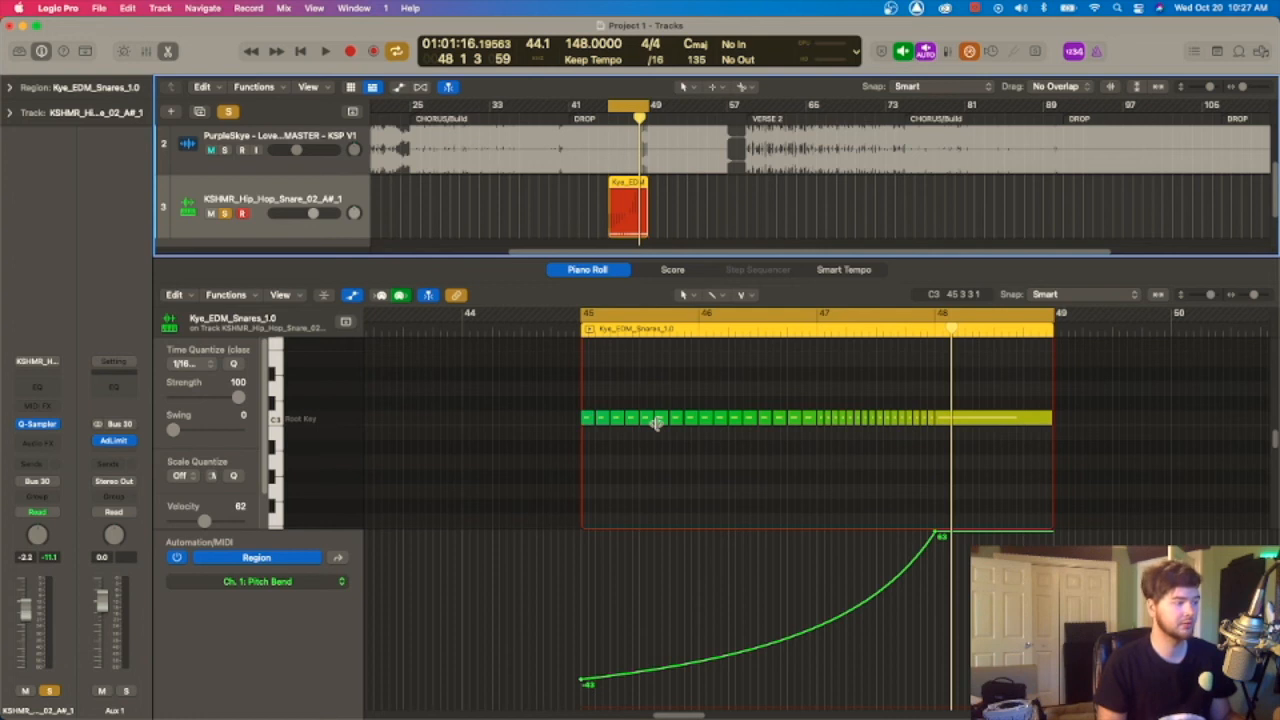
{"action": "key", "text": "space"}
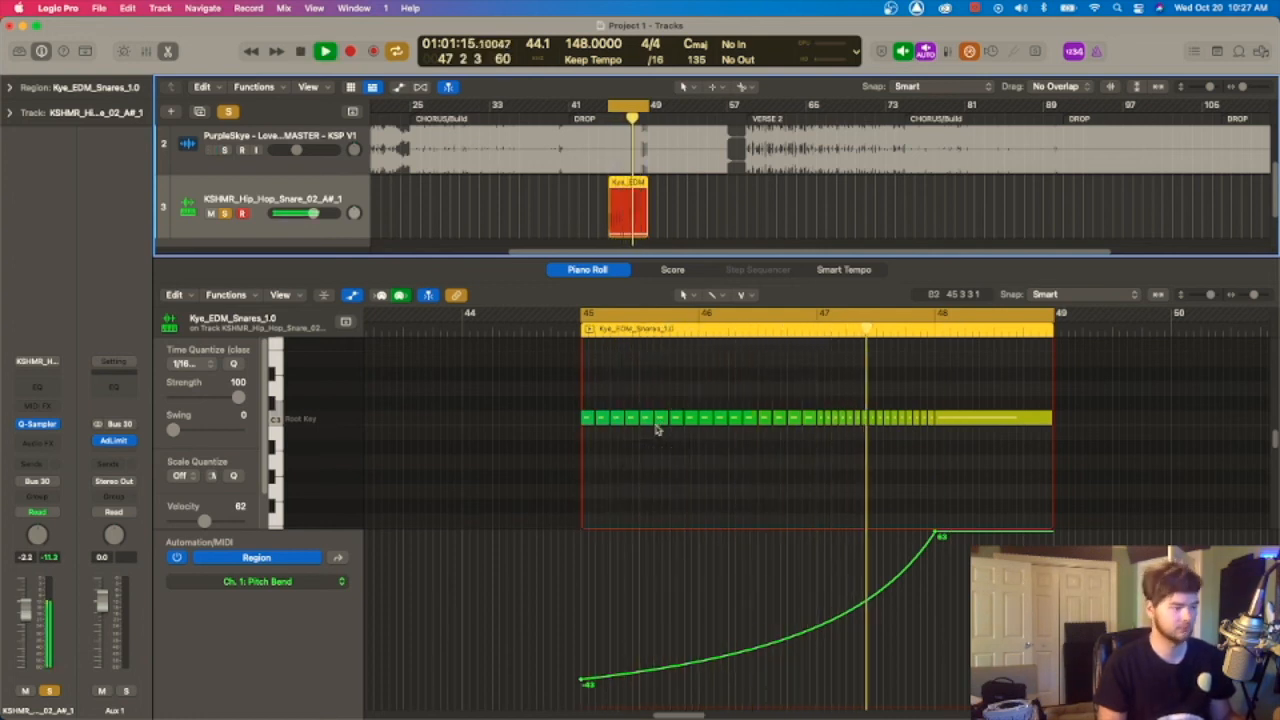
{"action": "key", "text": "space"}
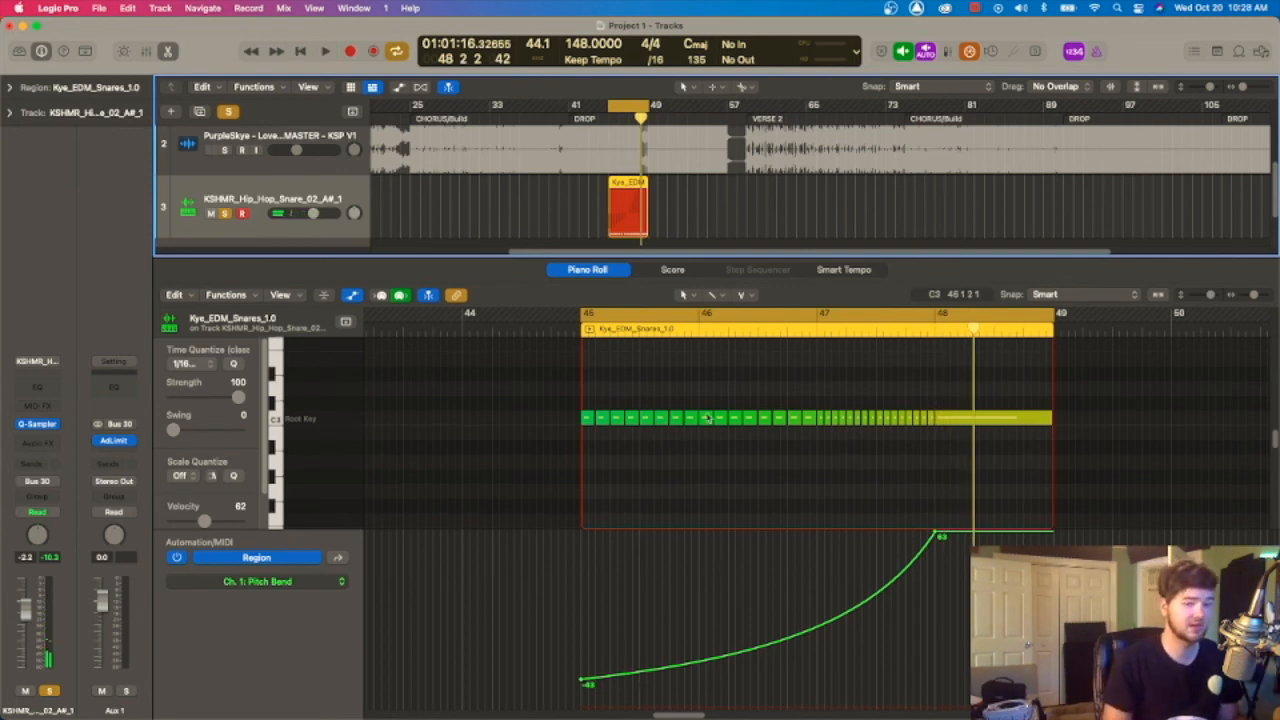
Close the Piano Roll, take the snare track out of solo and play the build together with the song
{"action": "key", "text": "p"}
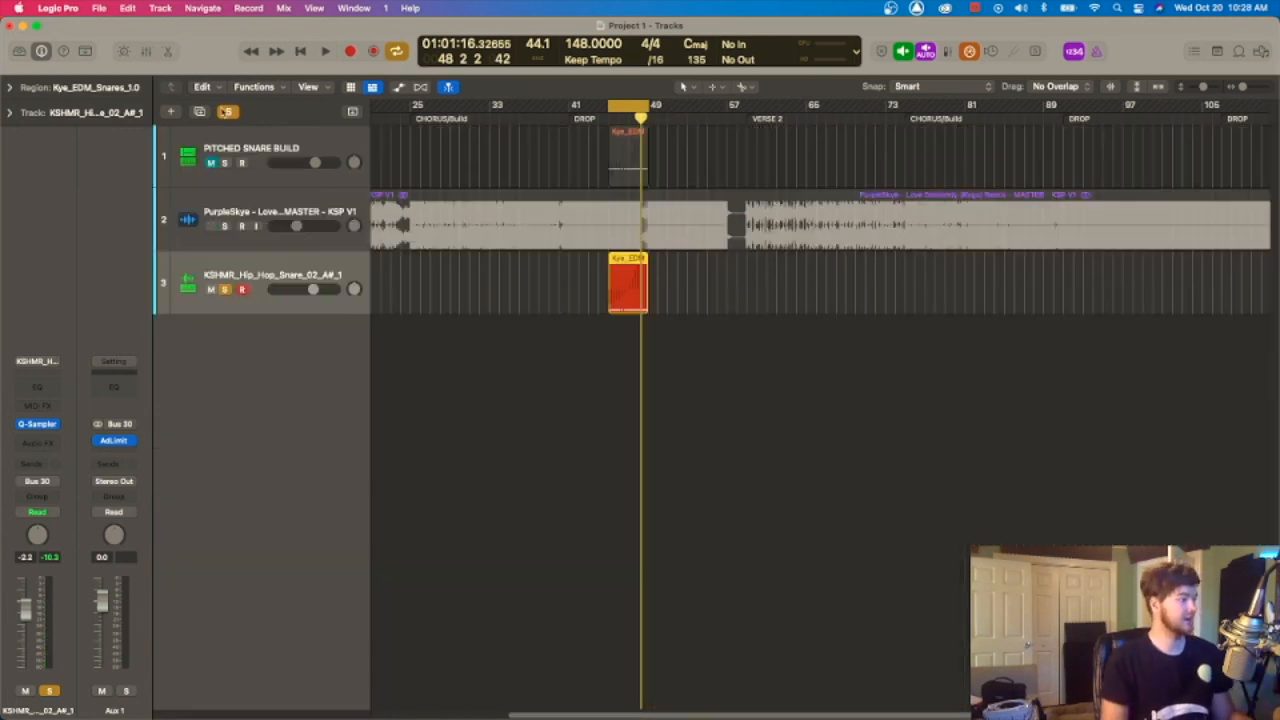
{"action": "left_click", "coordinate": [511, 241]}
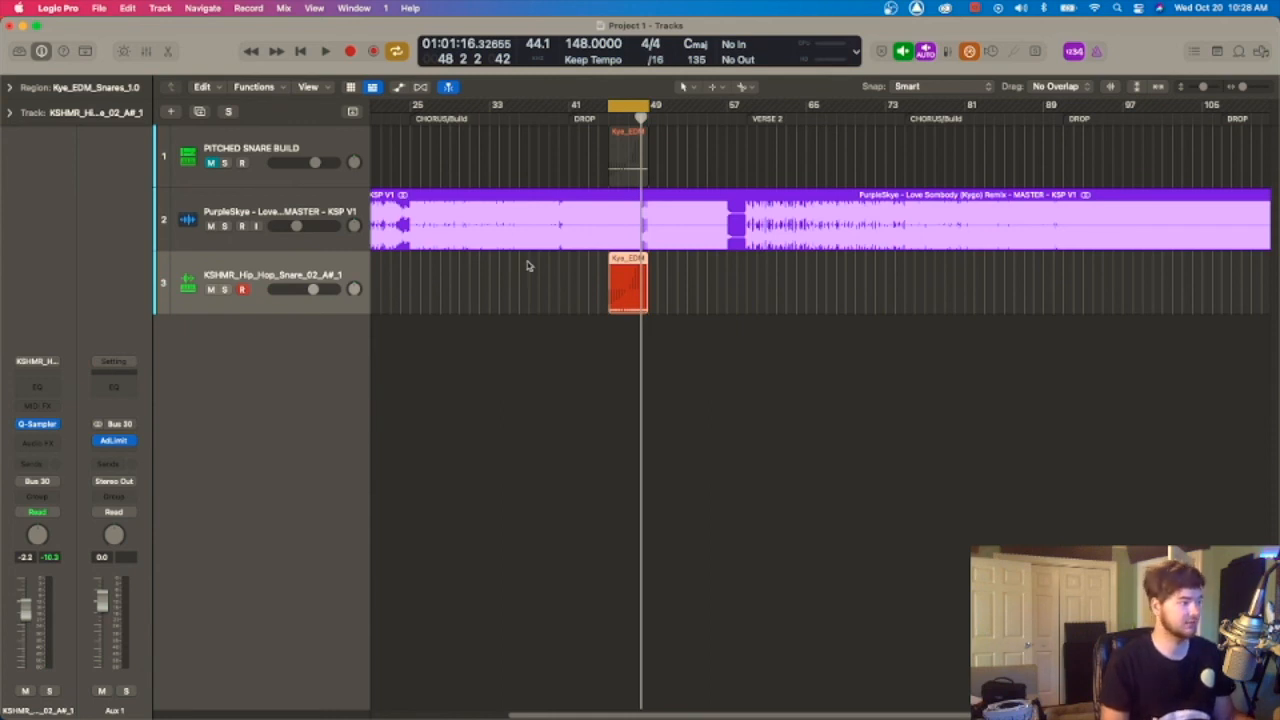
{"action": "key", "text": "space"}
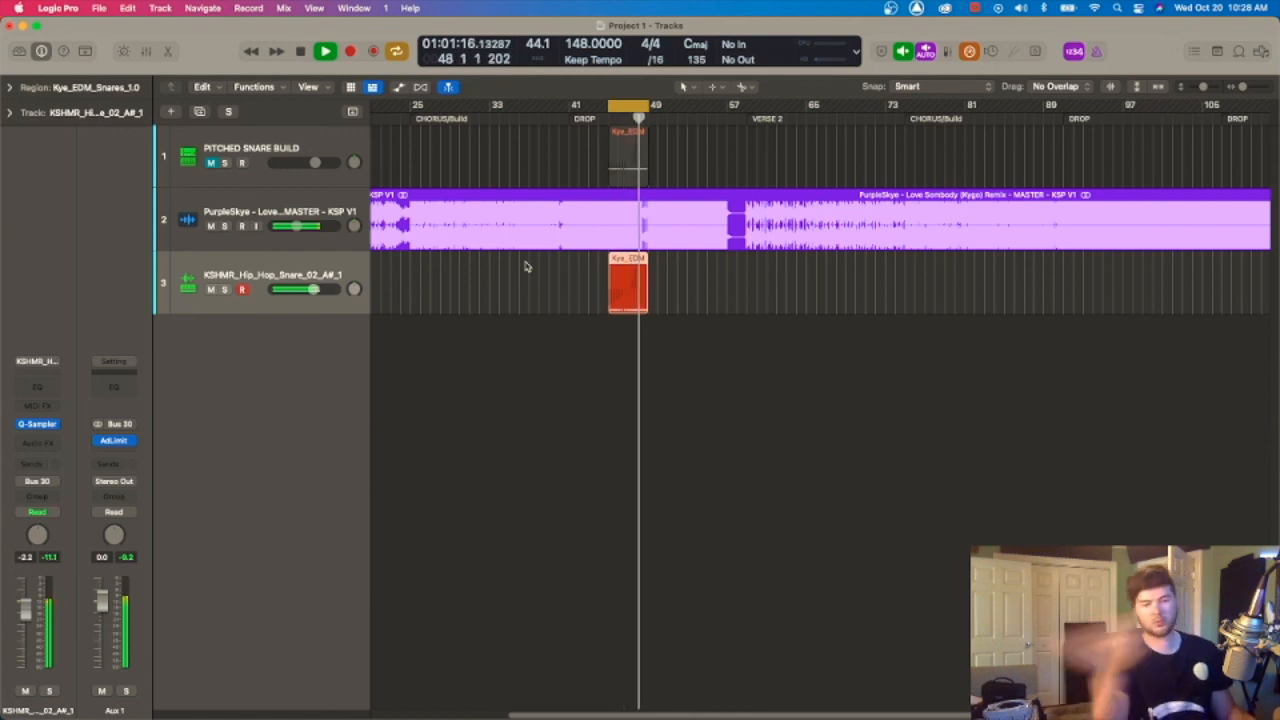
{"action": "key", "text": "space"}
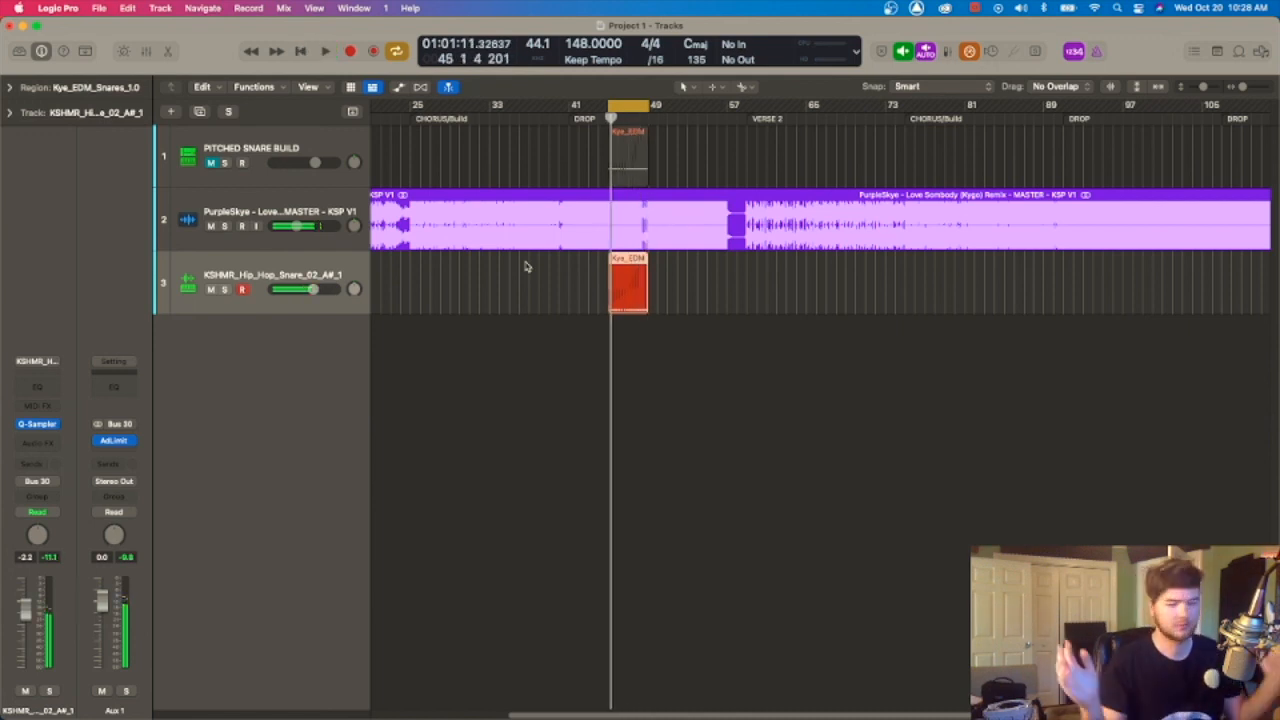